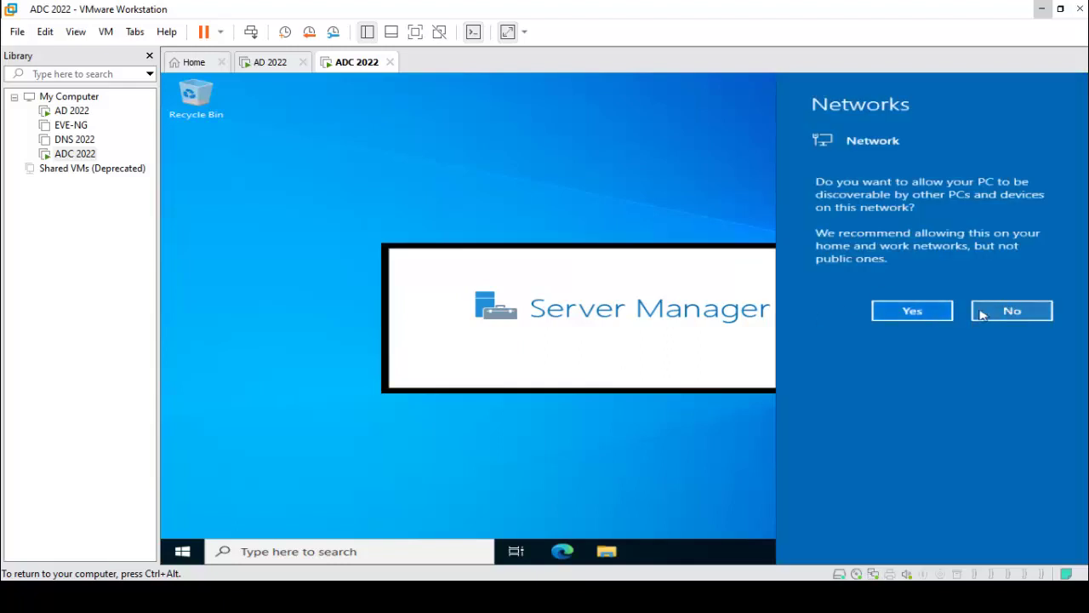
Answer the network discoverability prompt and permanently dismiss the Windows Admin Center pop-up.
click(940, 313)
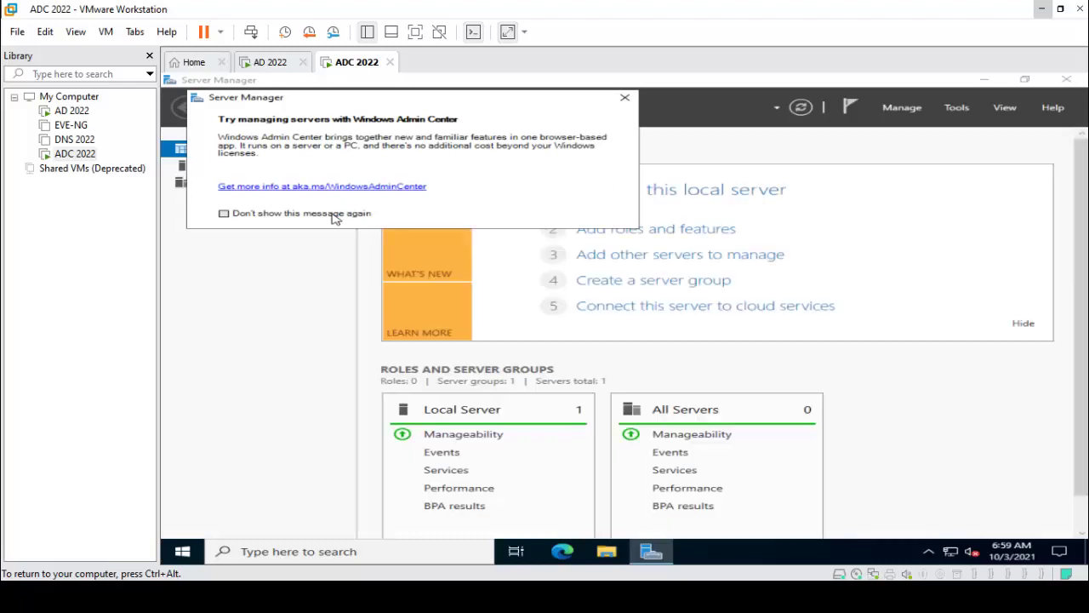
click(335, 215)
click(627, 100)
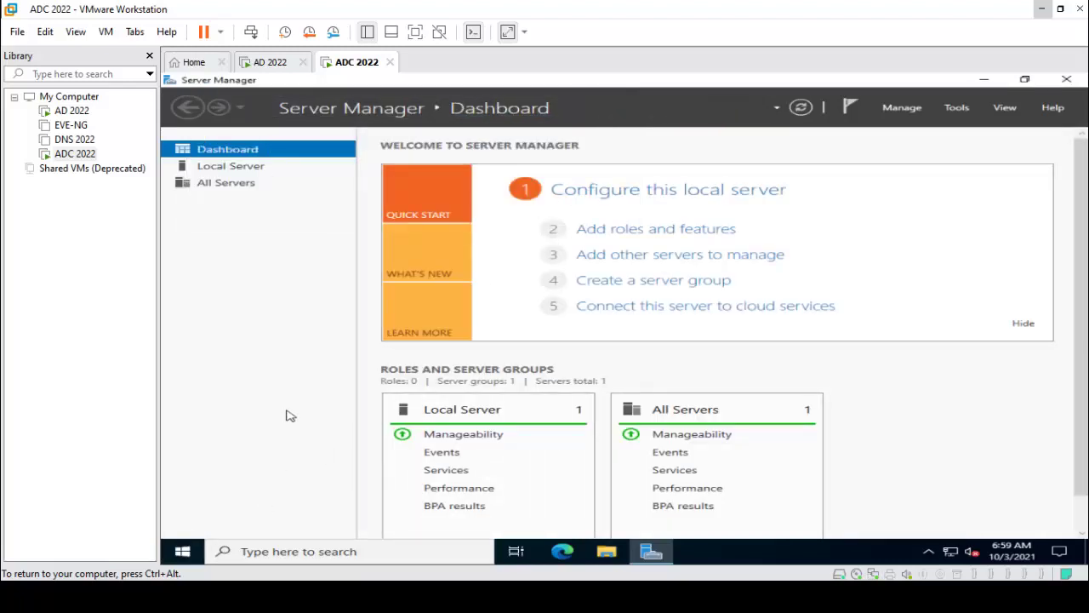
Open Network Connections with ncpa.cpl and bring up the Ethernet0 adapter's properties.
key(super+r)
text(ncpa.cpl)
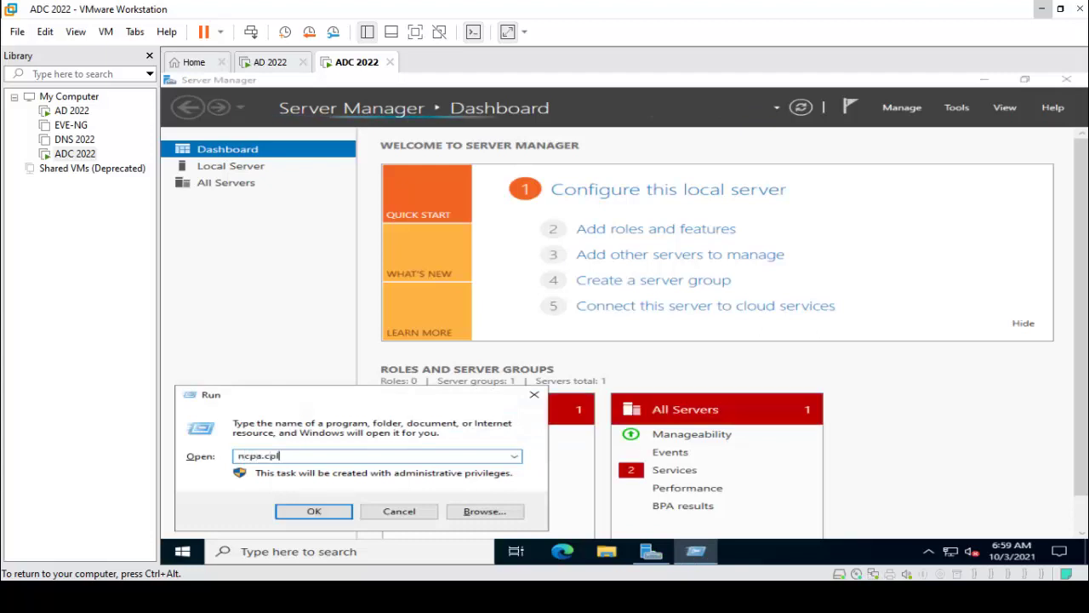
key(Return)
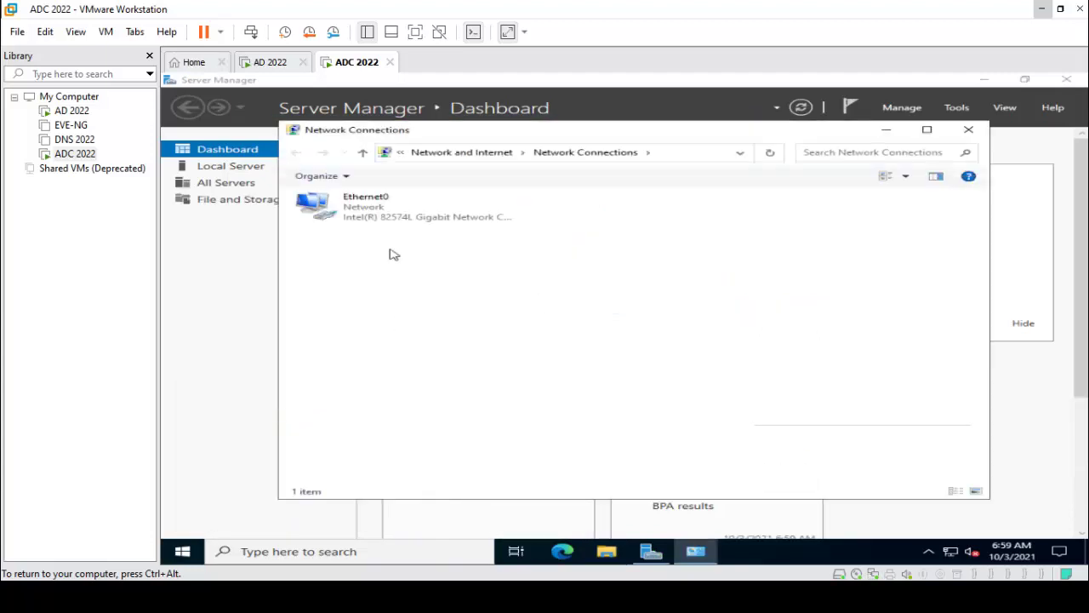
right_click(381, 218)
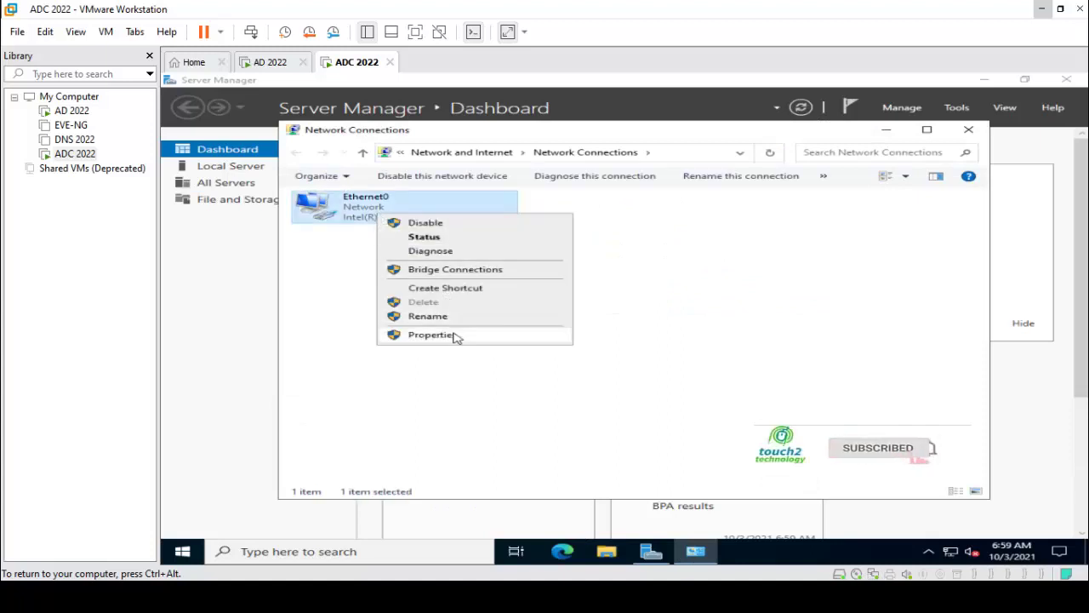
click(457, 335)
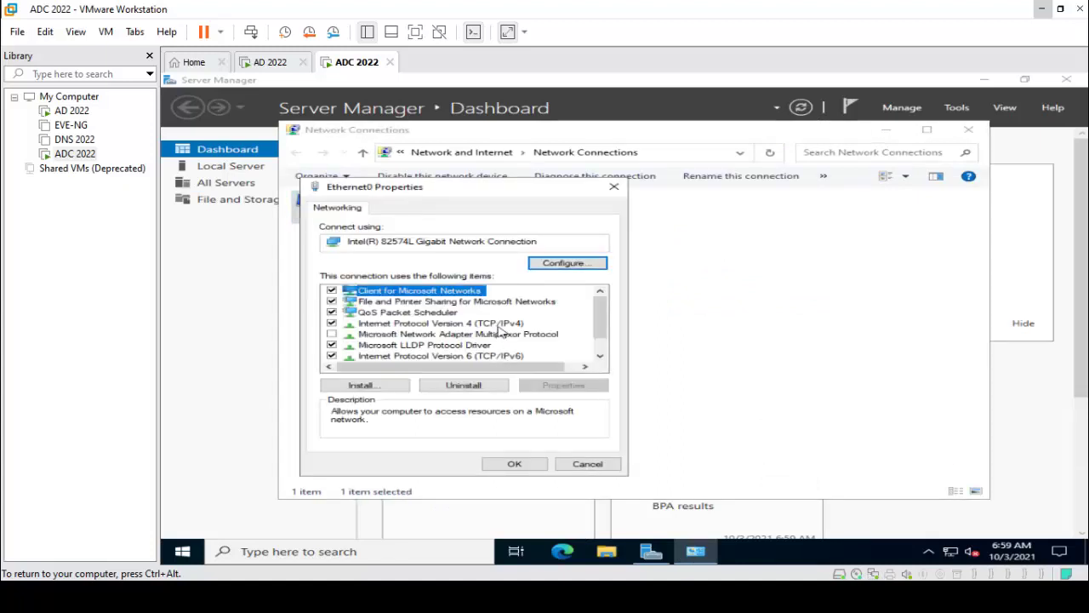
Set static IPv4 192.168.184.103, gateway 192.168.184.1, DNS 192.168.184.100 and 192.168.184.101.
double_click(500, 325)
click(431, 330)
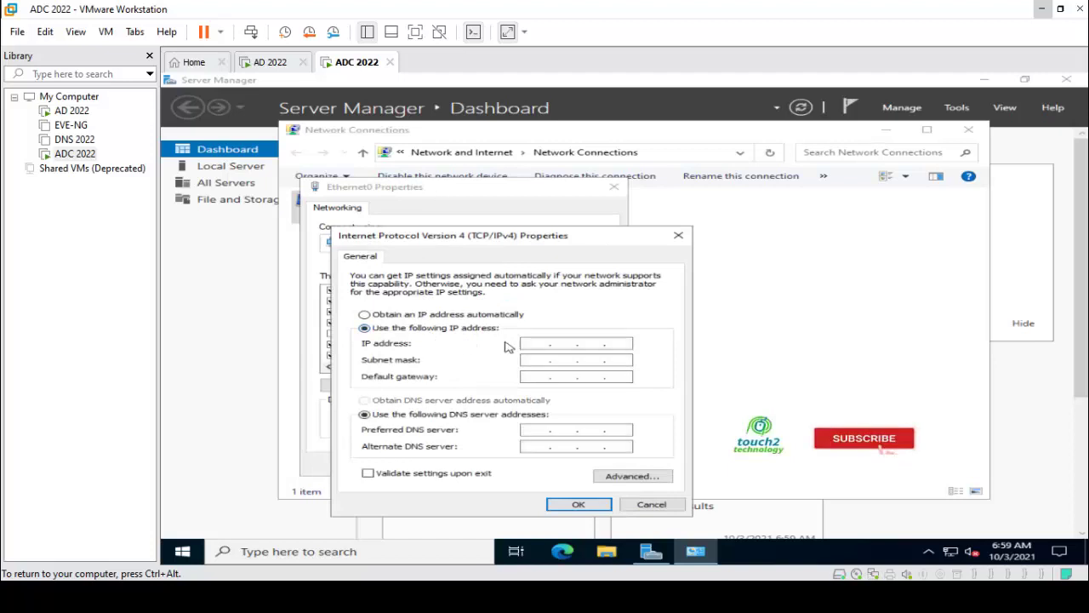
click(533, 343)
text(192 . )
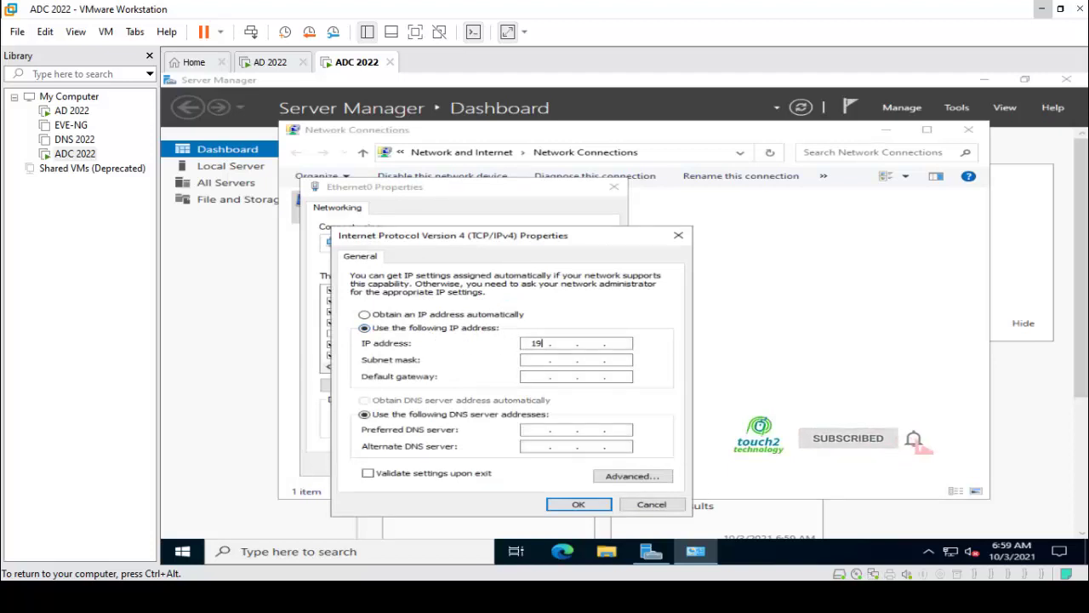
text(168 . )
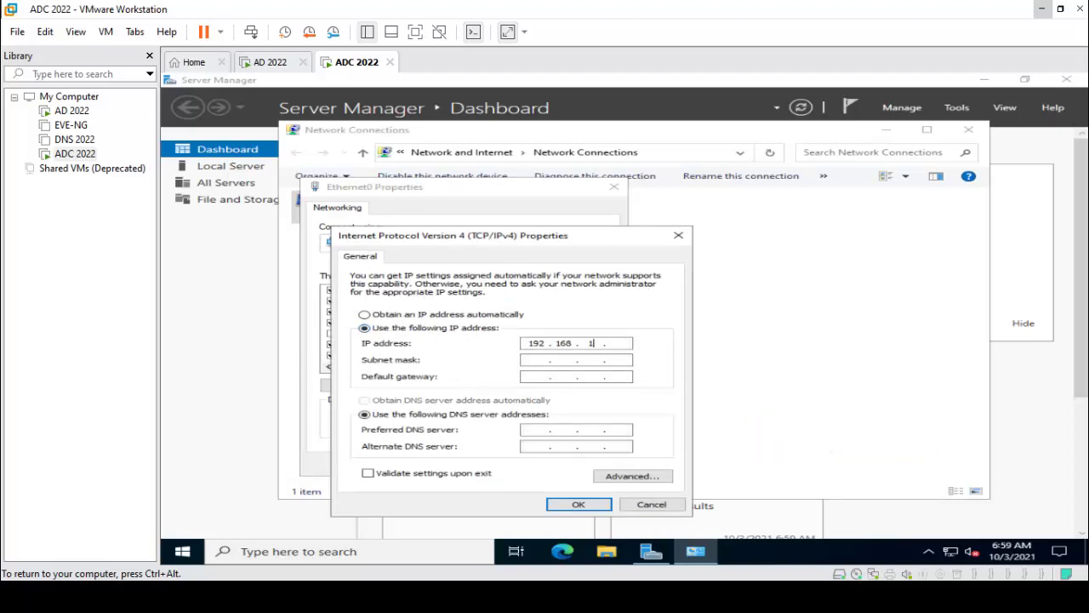
text(184 . 103)
key(Tab)
click(536, 376)
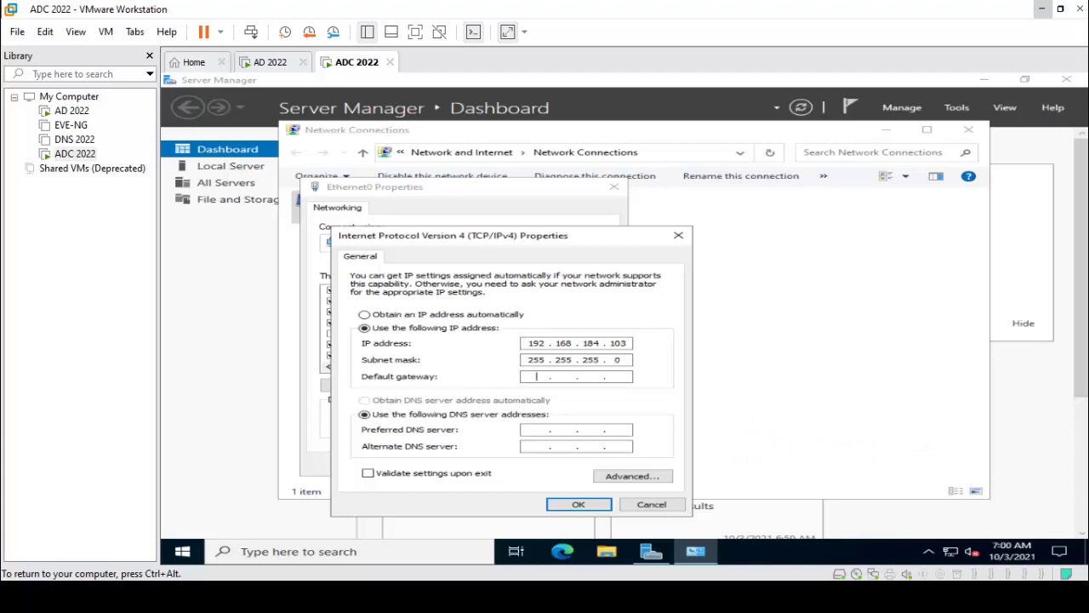
text(192 . 168 . 184 . 1)
key(Tab)
key(Tab)
text(192168184100)
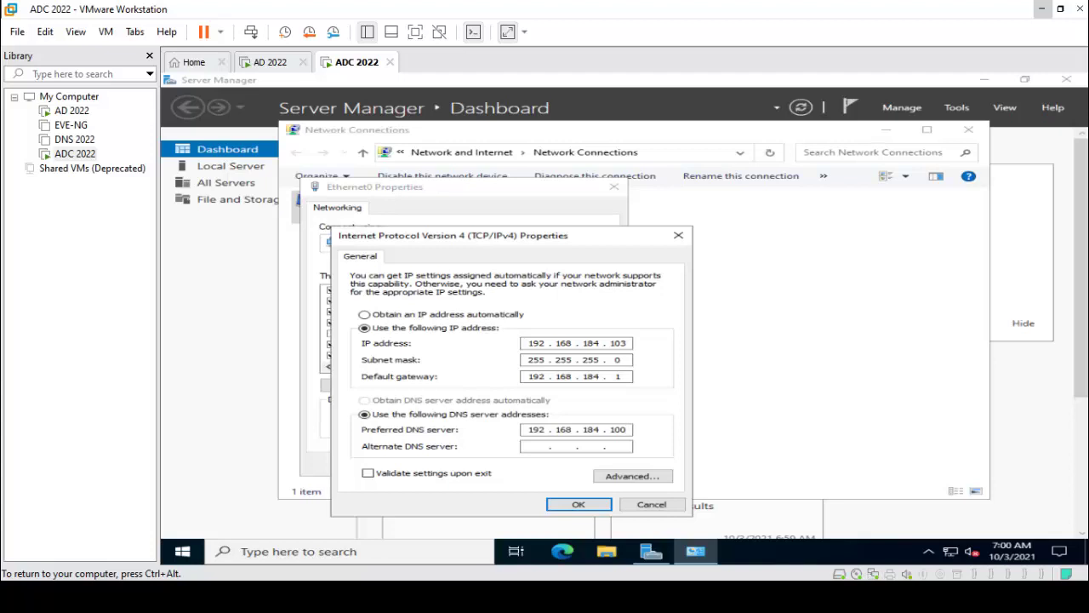
text(192168184101)
Correct the IP address to 192.168.184.102 and apply the adapter settings.
click(629, 344)
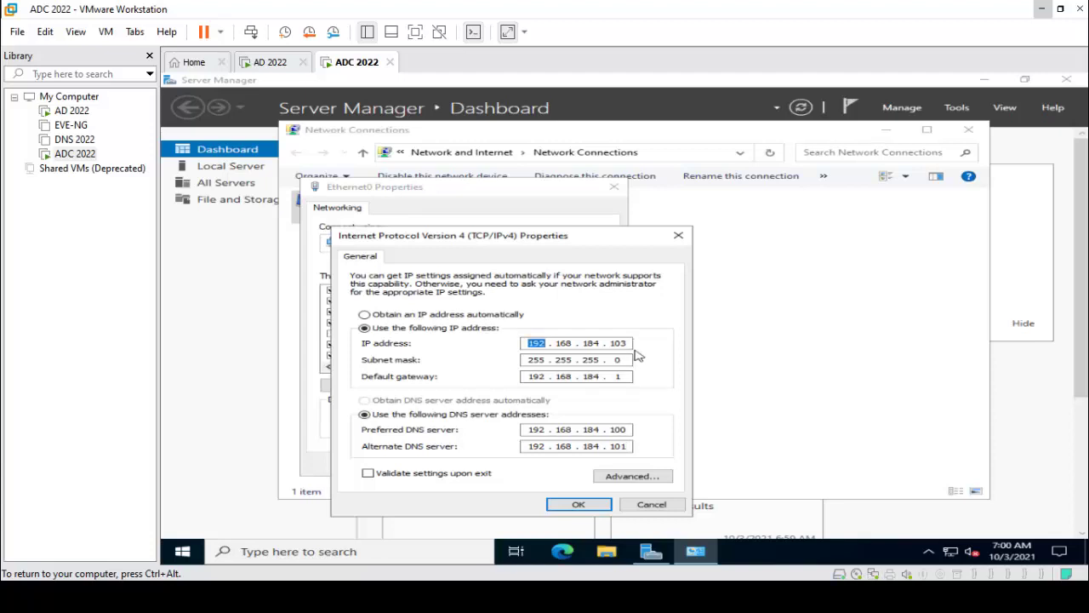
click(629, 343)
key(BackSpace)
text(2)
click(562, 507)
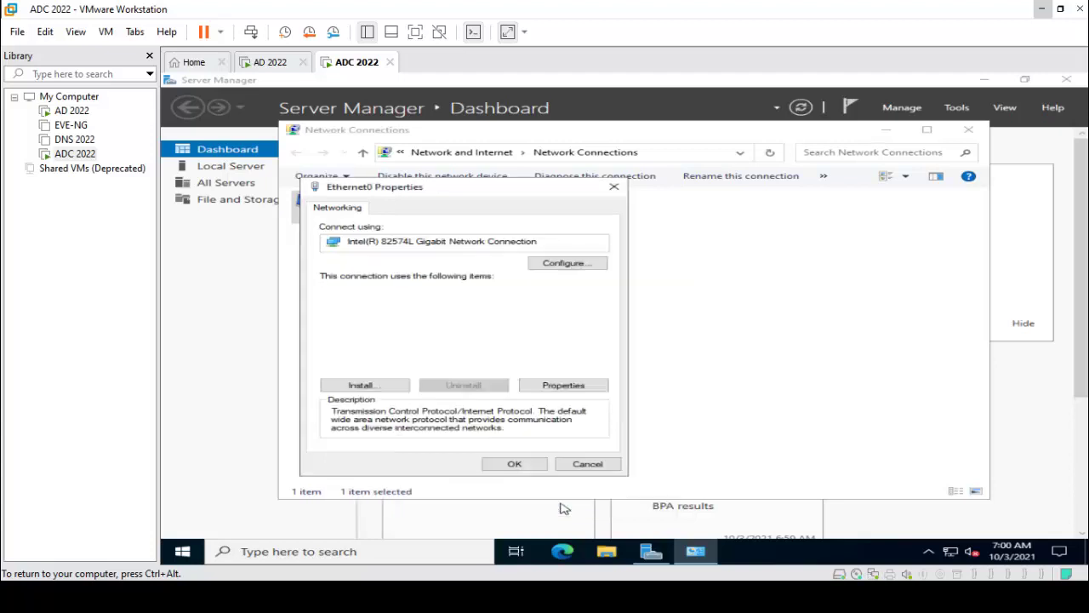
click(528, 465)
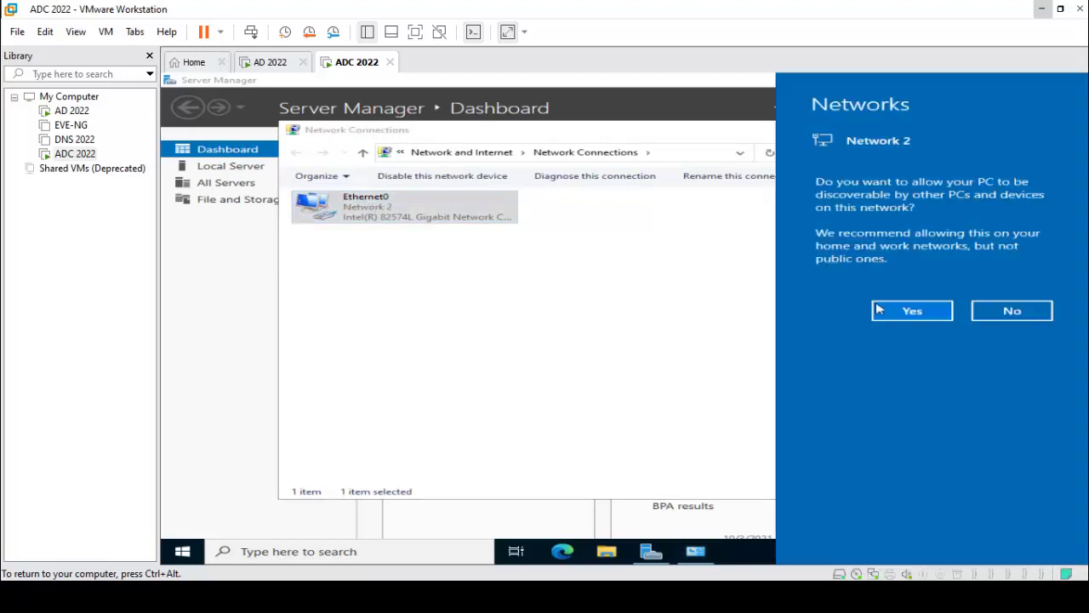
Allow discovery on Network 2, then ping gateway 192.168.184.1 from Command Prompt with 0% loss.
click(892, 314)
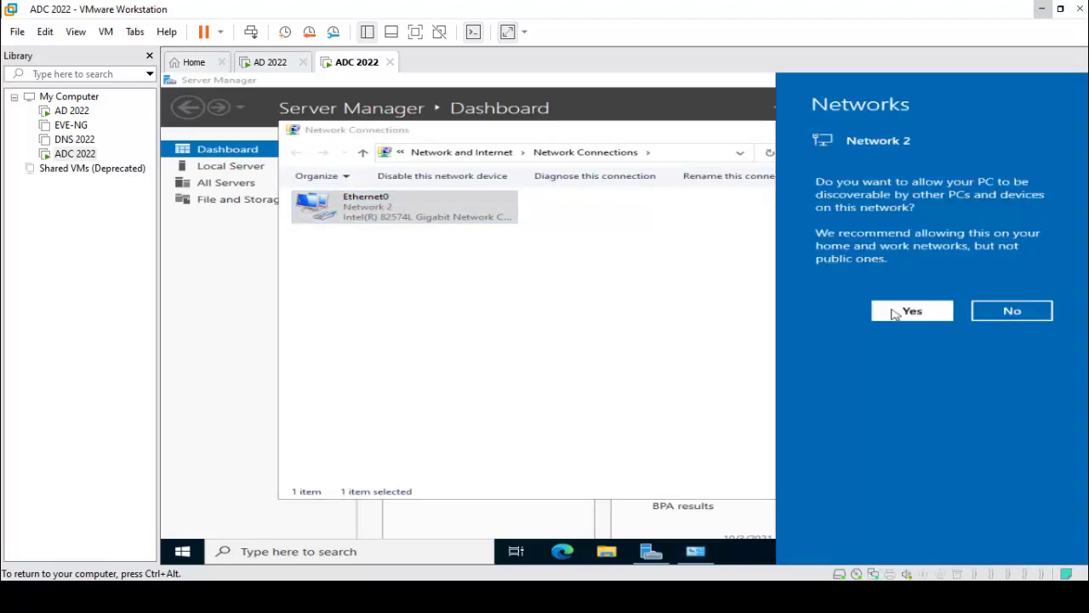
key(super+r)
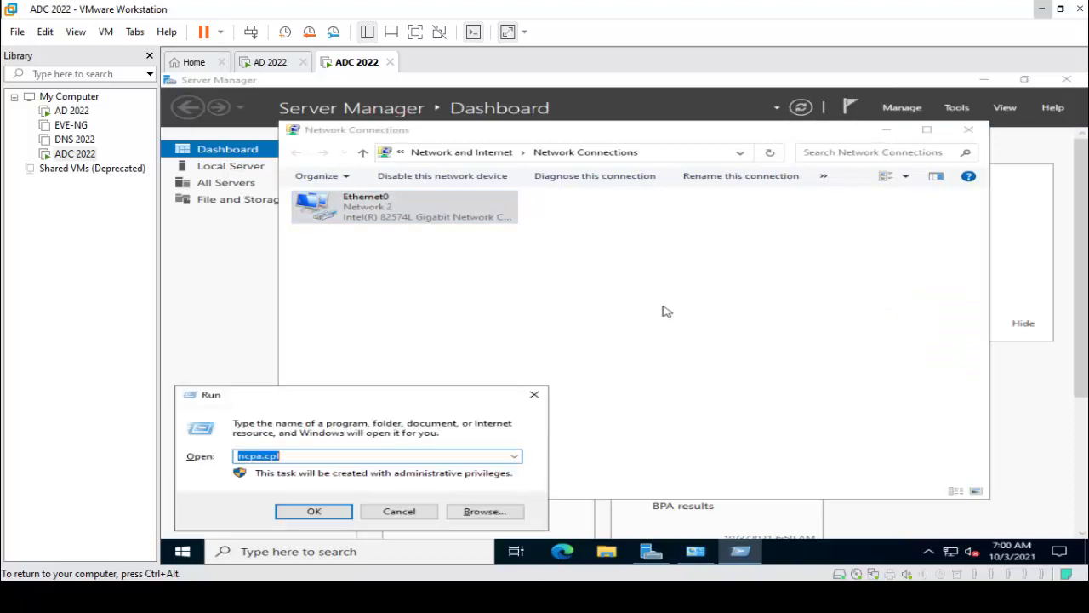
text(cmd)
key(Return)
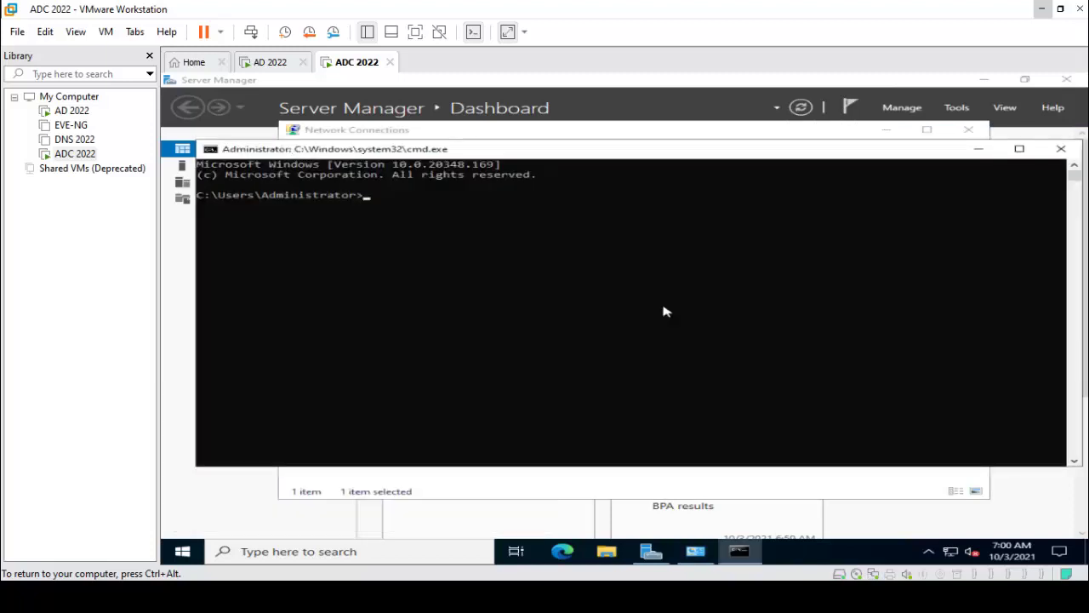
text(ping)
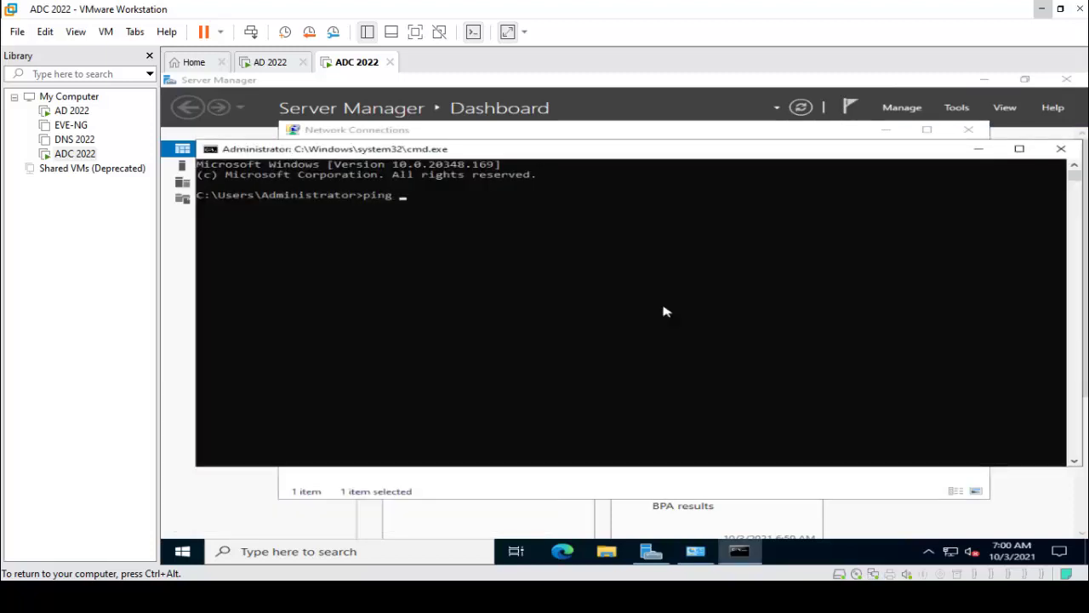
text( 192.168.184.1)
key(Return)
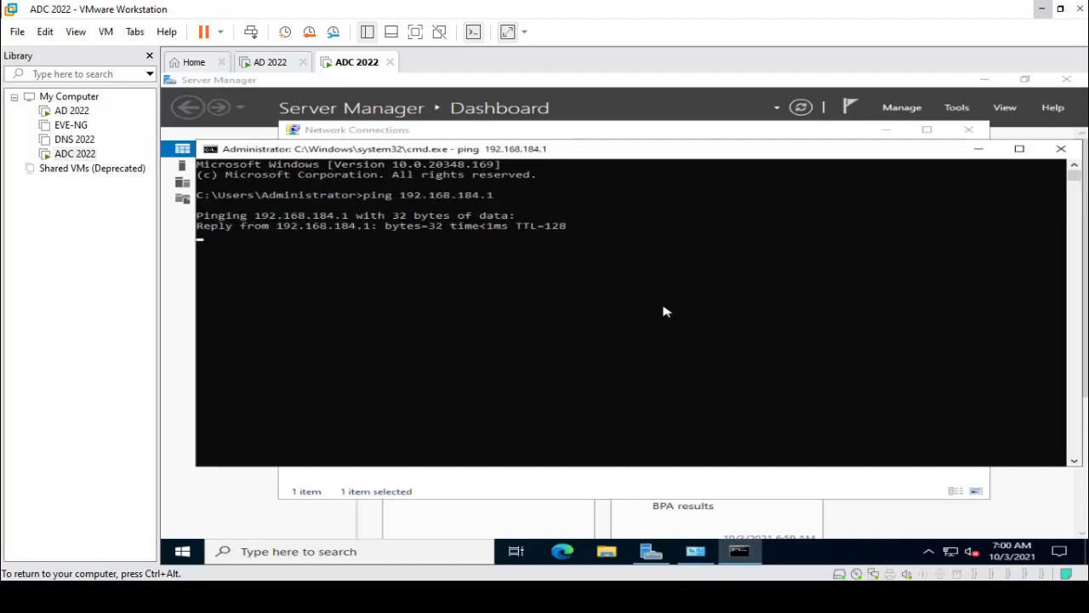
key(ctrl+c)
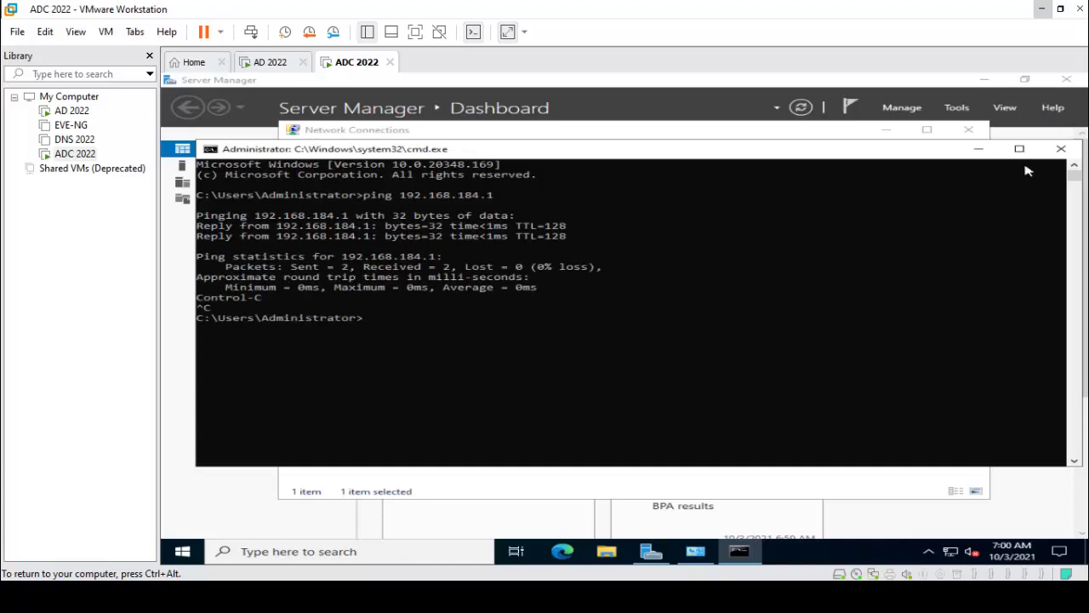
click(1060, 149)
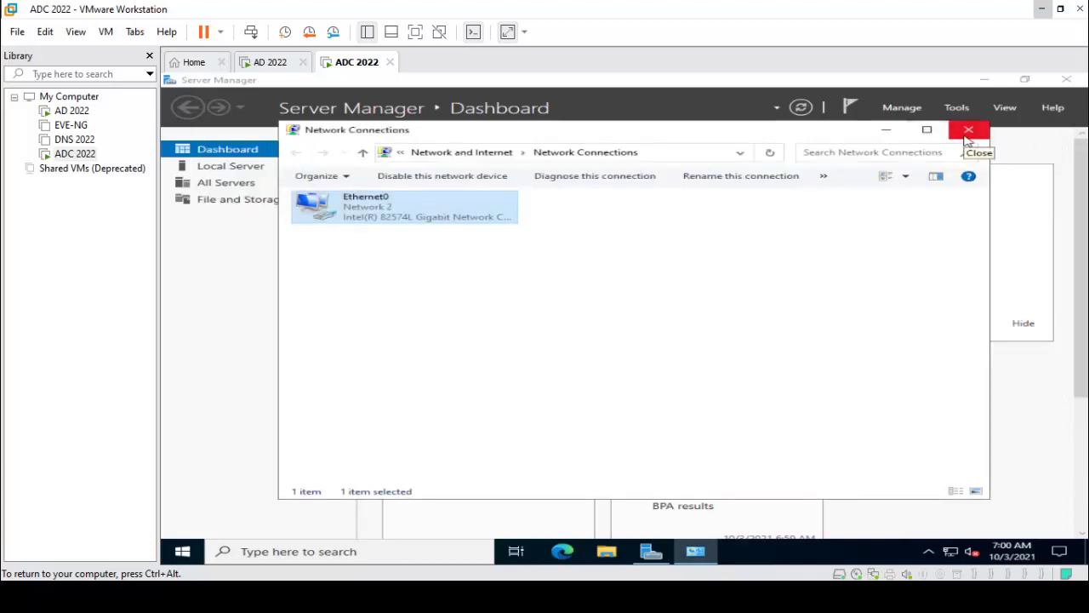
Start the stopped Microsoft Edge Update and Clipboard User services, then refresh the dashboard.
click(969, 132)
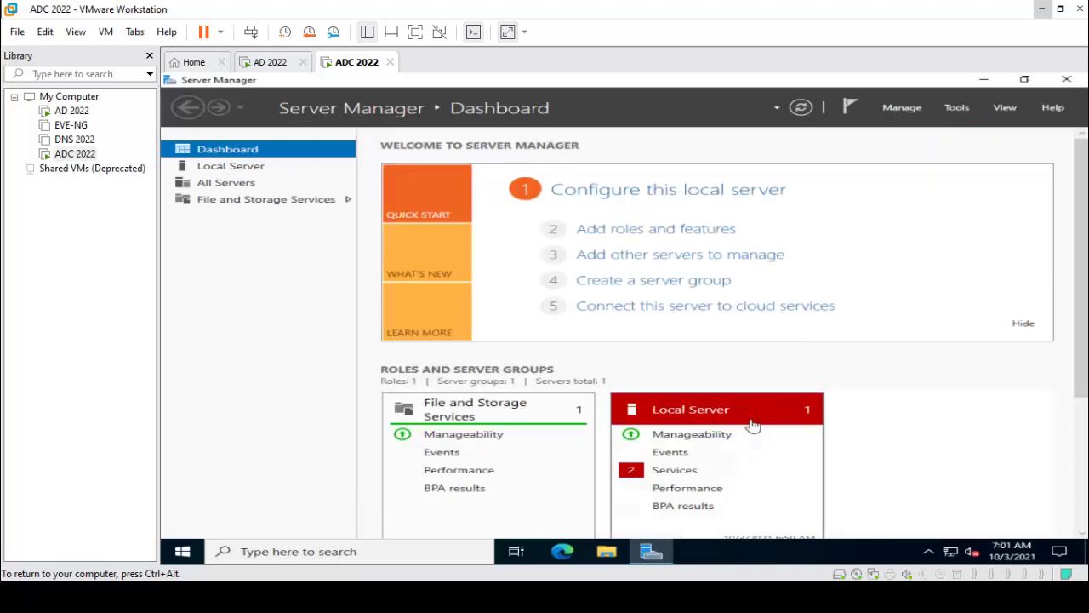
click(676, 477)
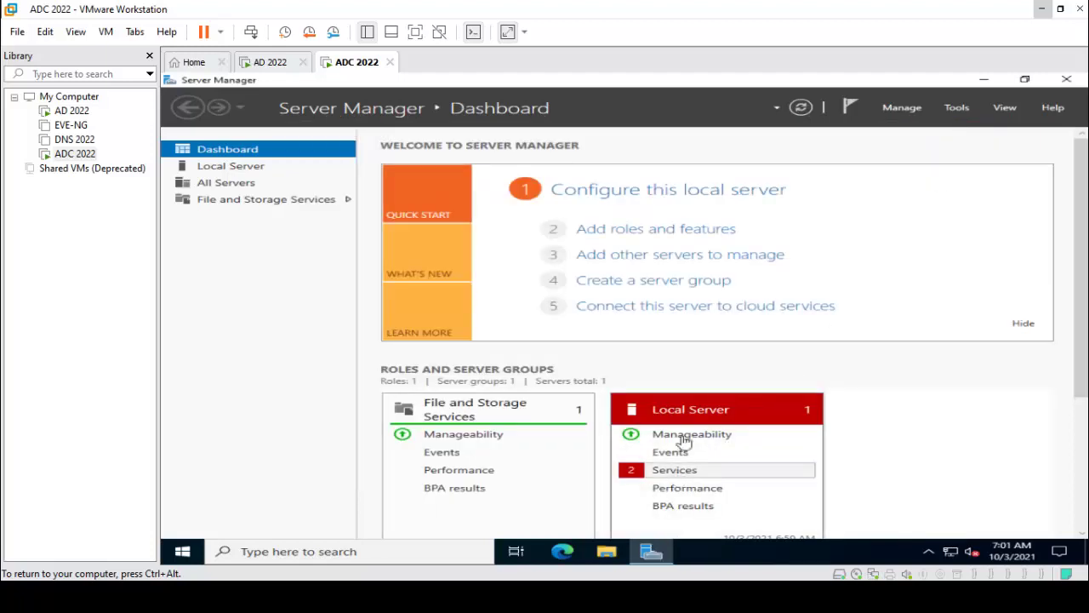
click(478, 287)
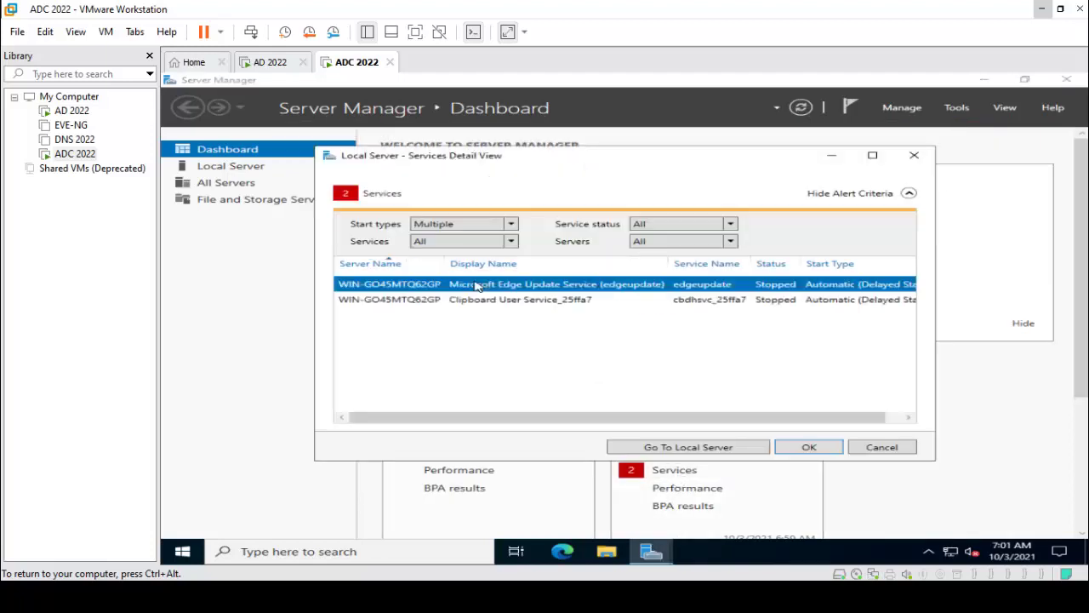
key(ctrl+a)
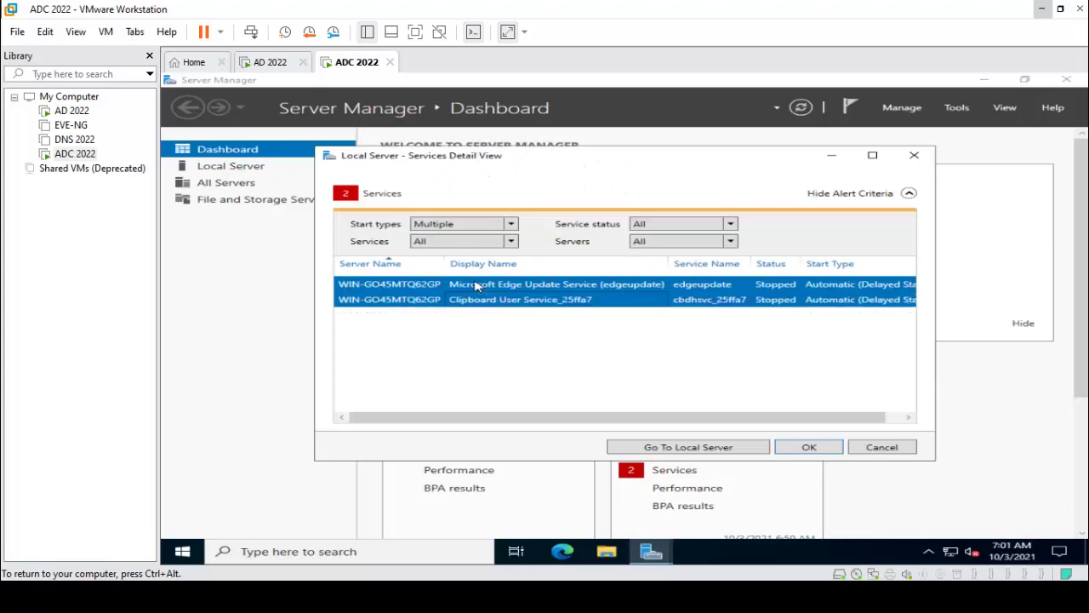
right_click(477, 287)
click(508, 297)
click(793, 447)
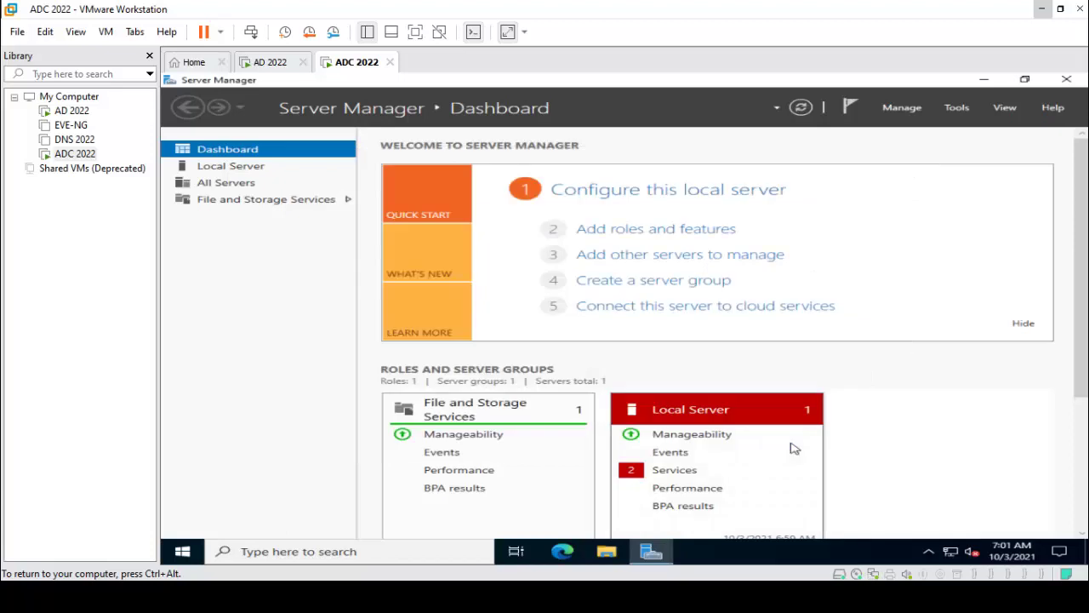
click(800, 107)
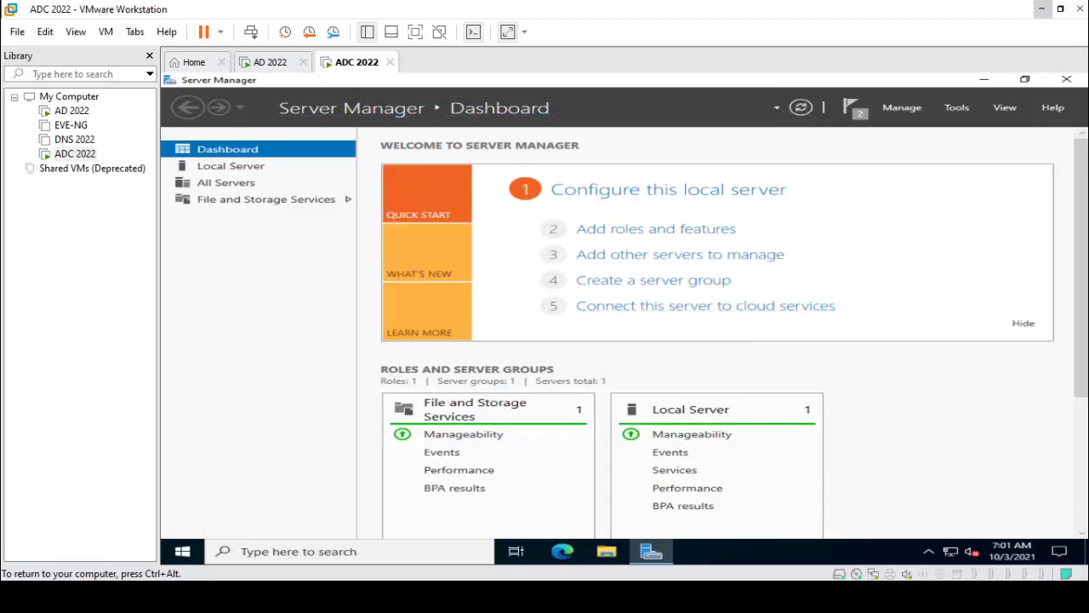
Rename the computer to ADDC2022 and set its domain membership to touch2technology.local.
click(243, 169)
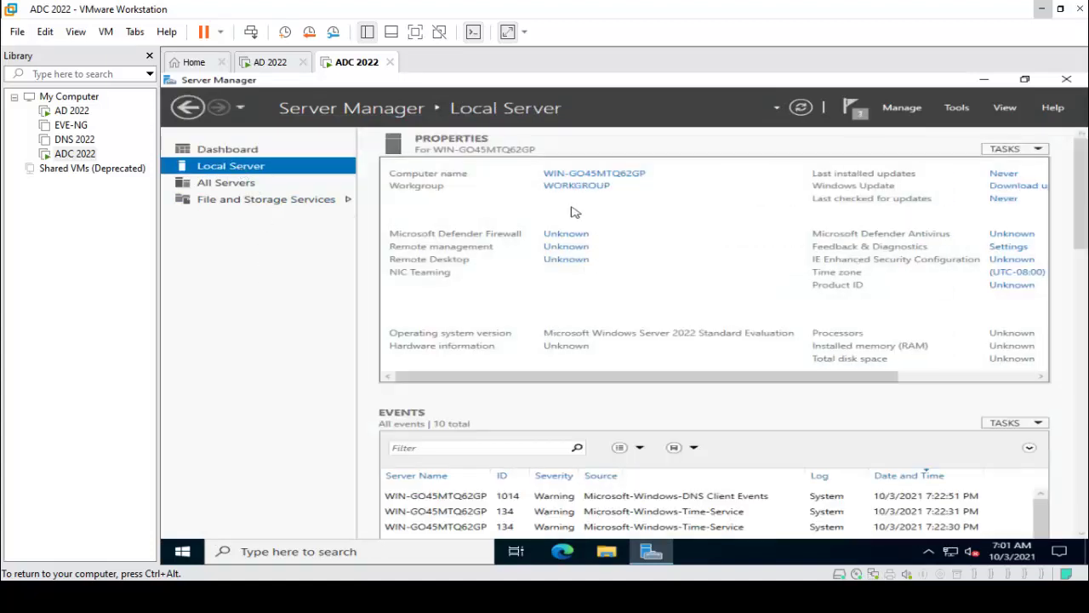
click(566, 187)
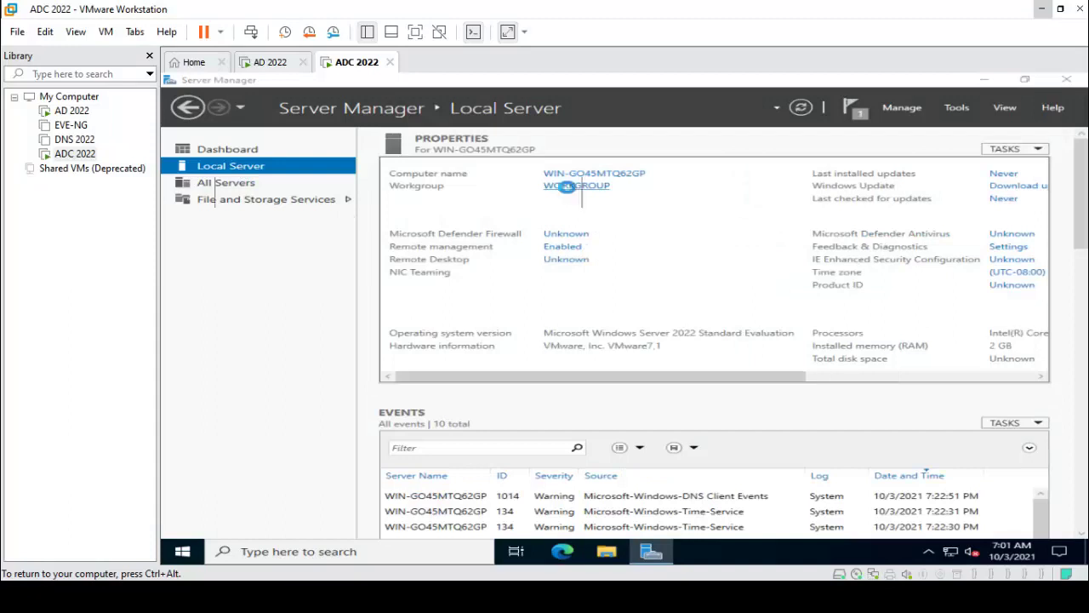
click(520, 261)
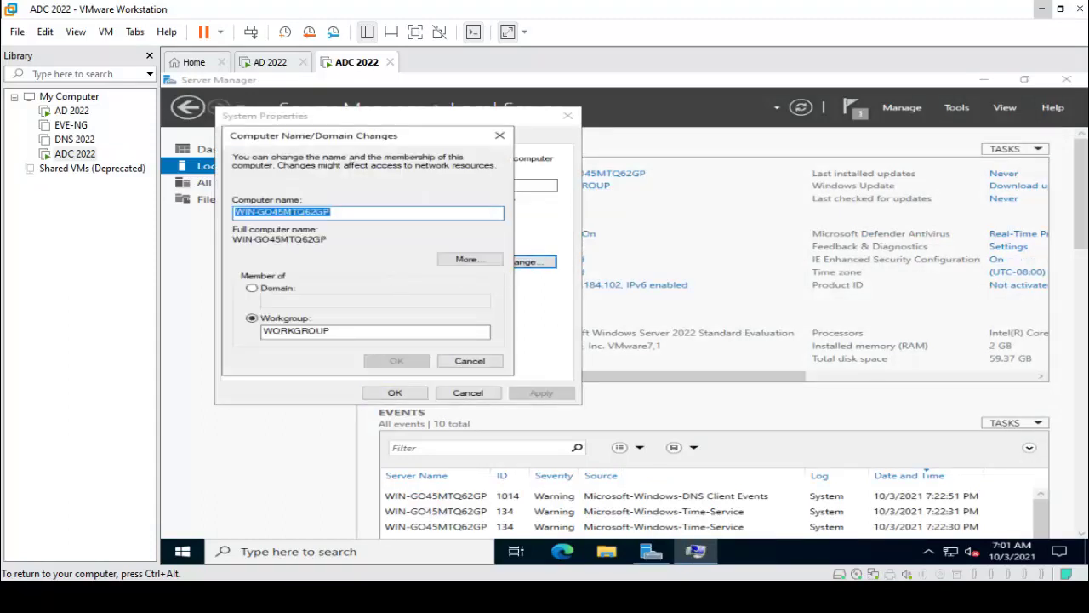
text(ADDC)
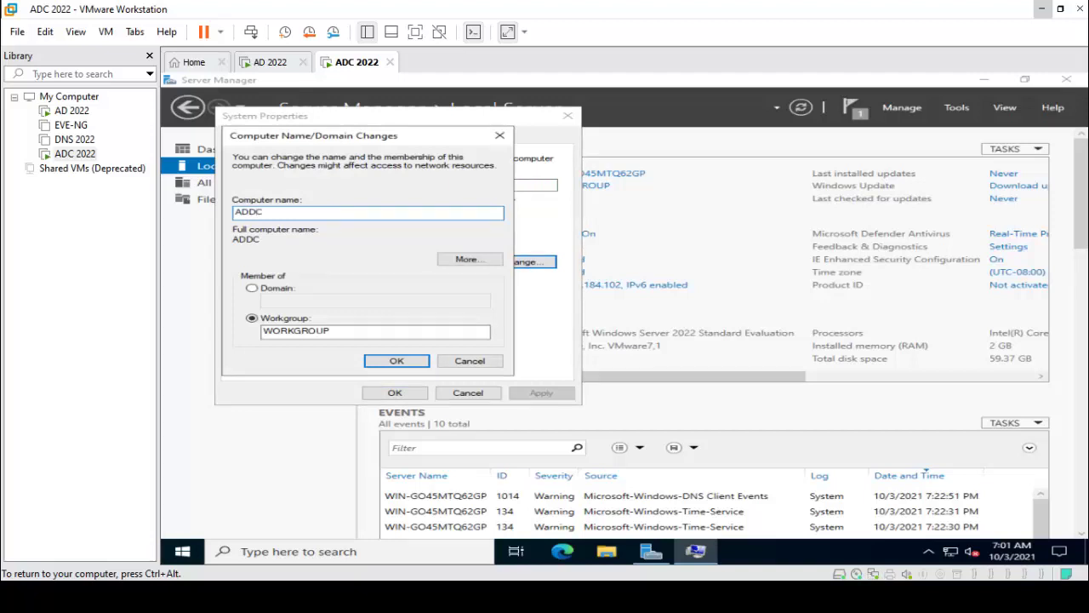
text(2022)
click(263, 290)
click(289, 301)
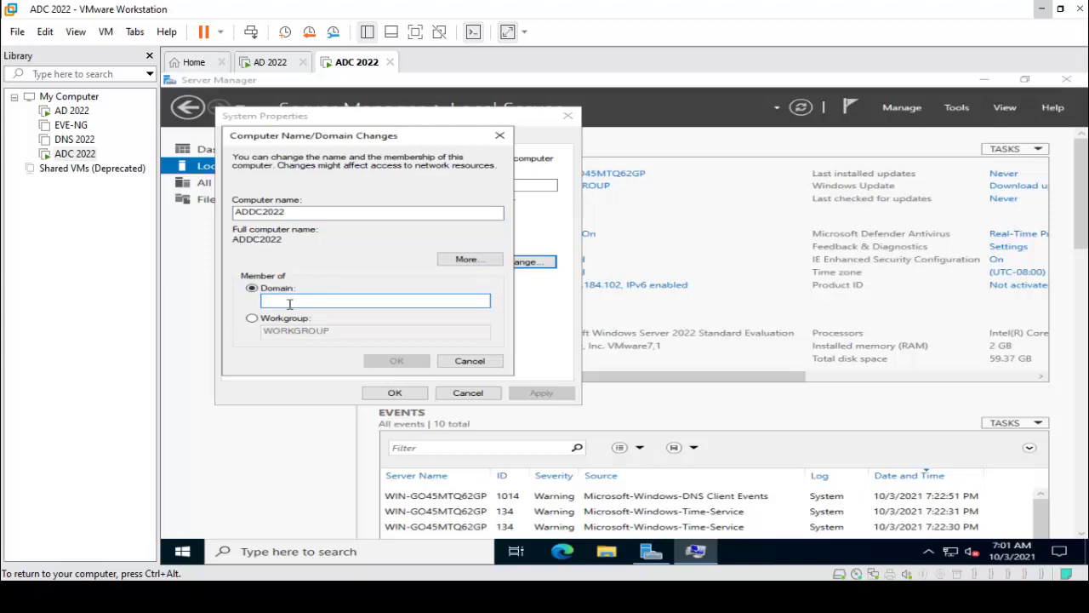
text(touch)
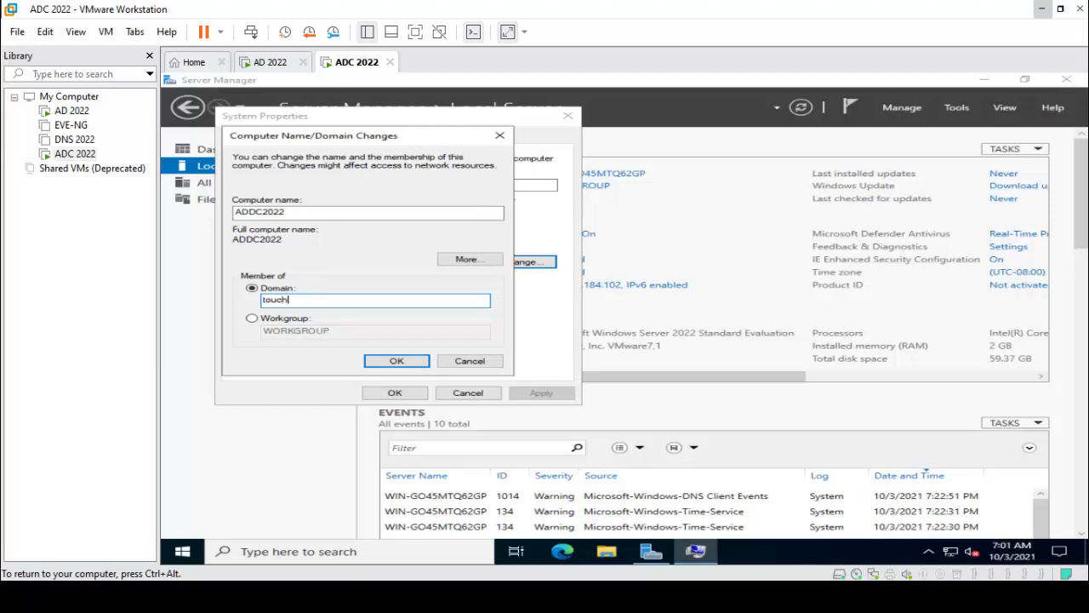
text(2technlo)
key(BackSpace)
key(BackSpace)
text(ology.loca)
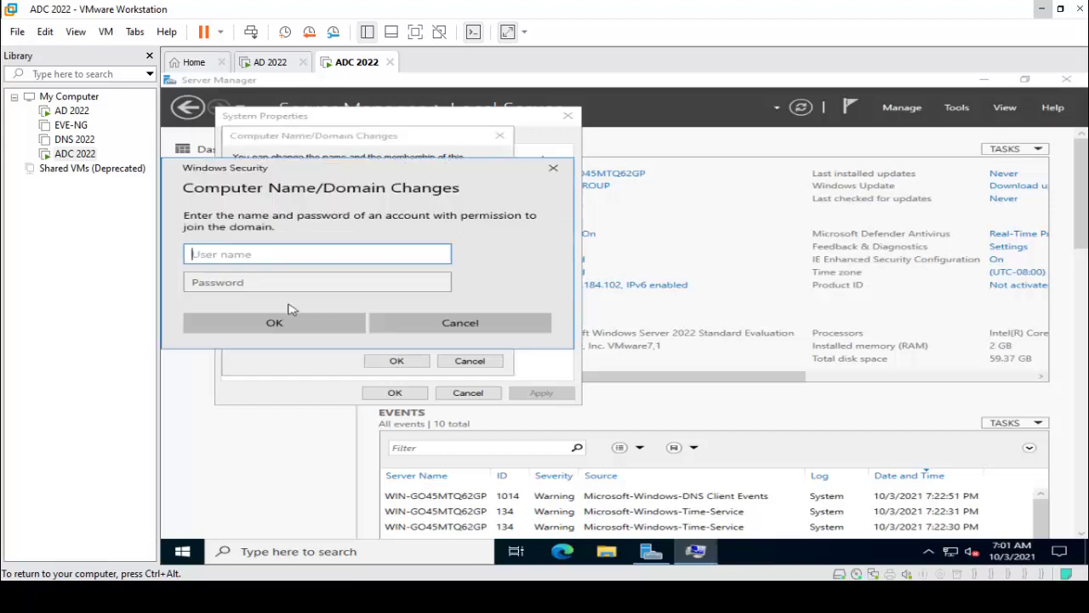
Enter the domain administrator credentials and accept the welcome and restart-required messages.
text(administrator)
key(Tab)
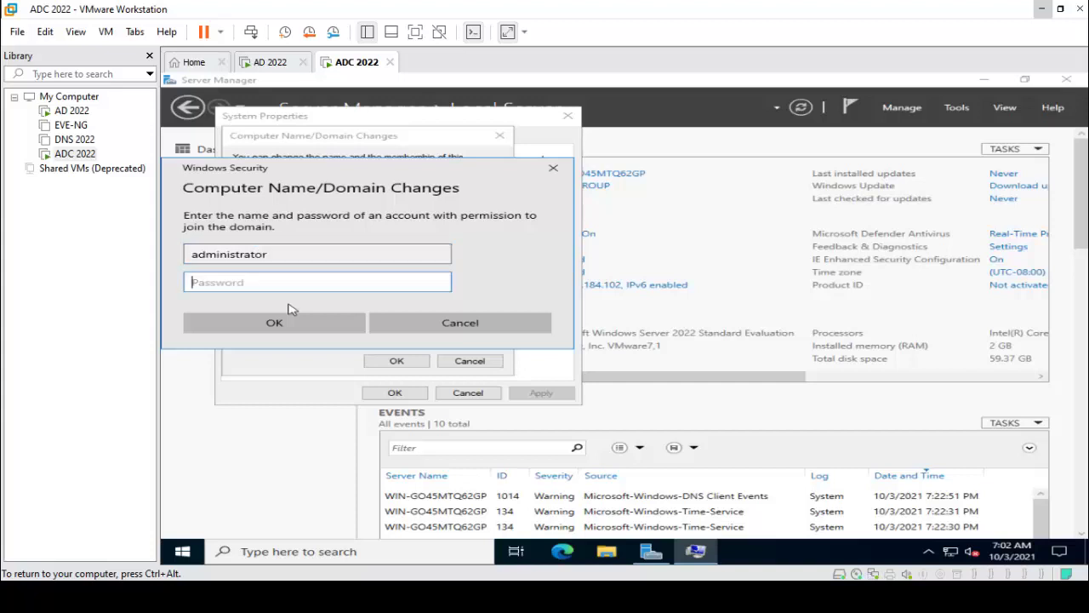
text(•••••••••)
key(Return)
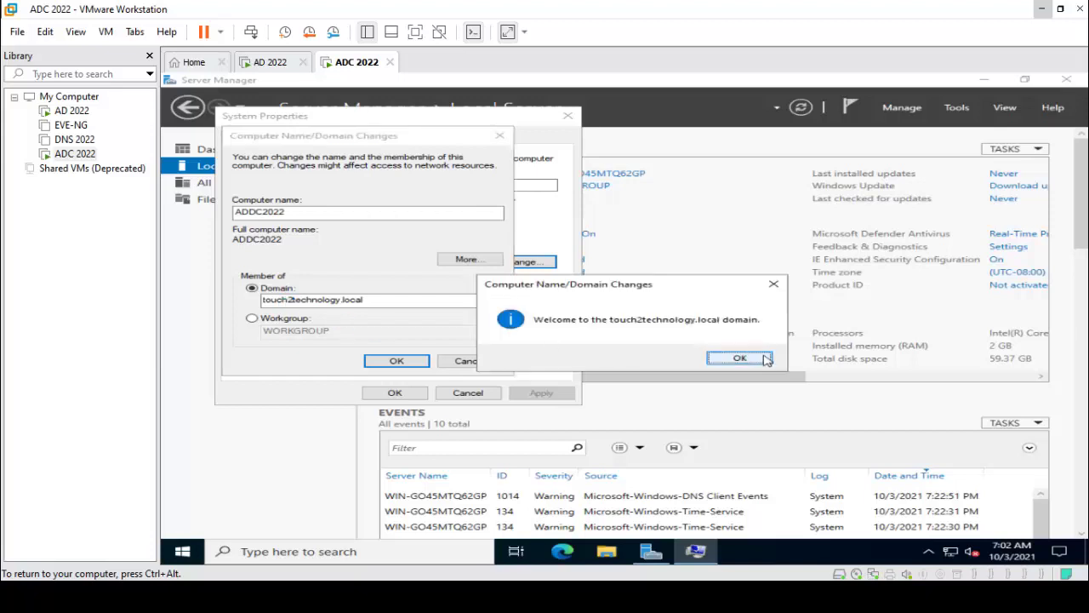
click(766, 360)
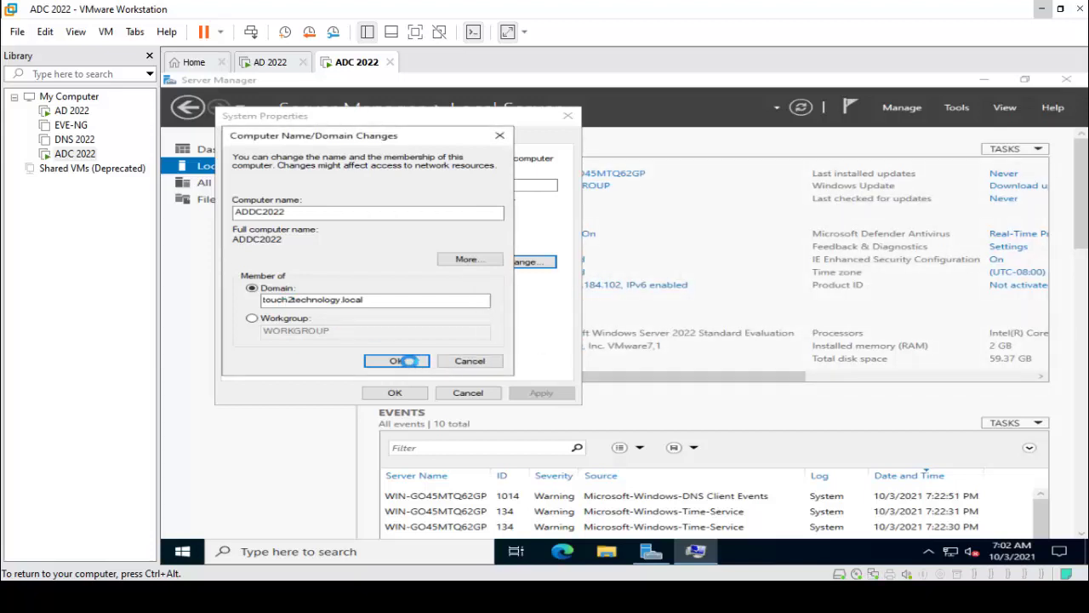
click(402, 360)
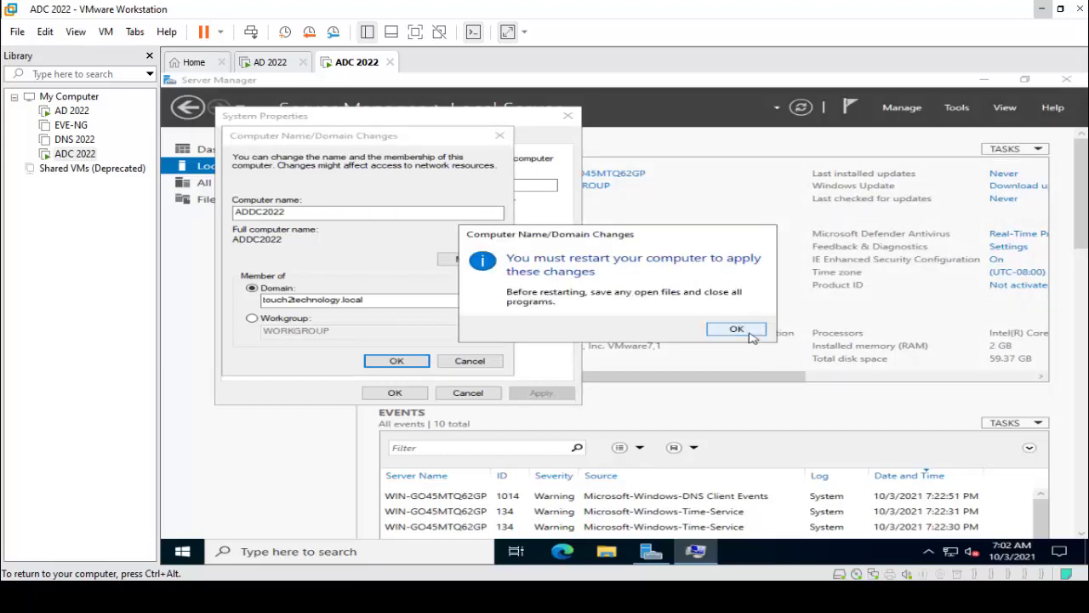
click(736, 329)
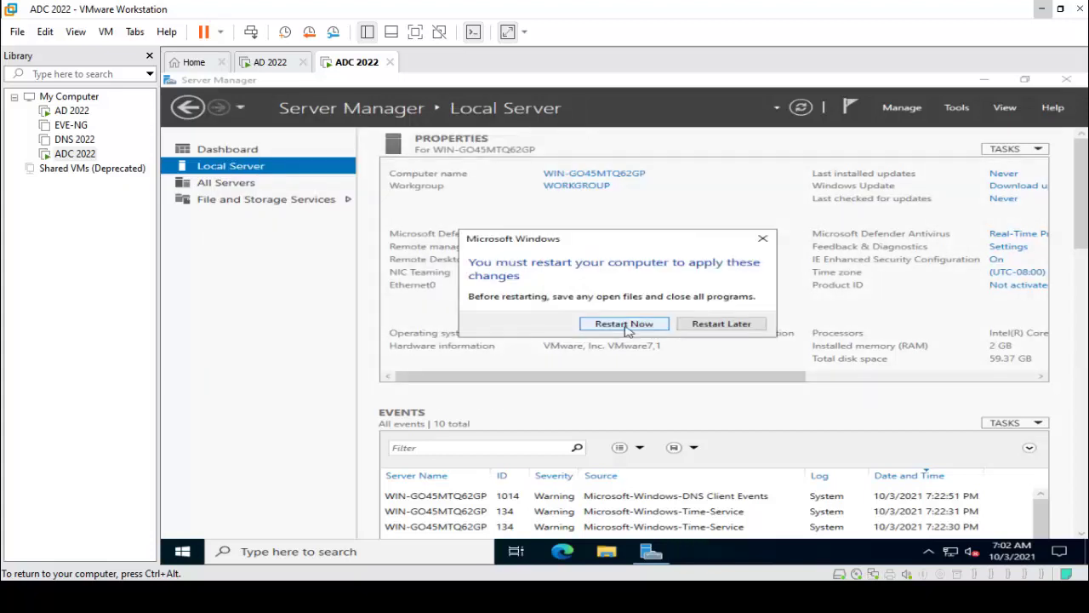
Restart ADC 2022 now and release input to the host while it reboots.
click(625, 326)
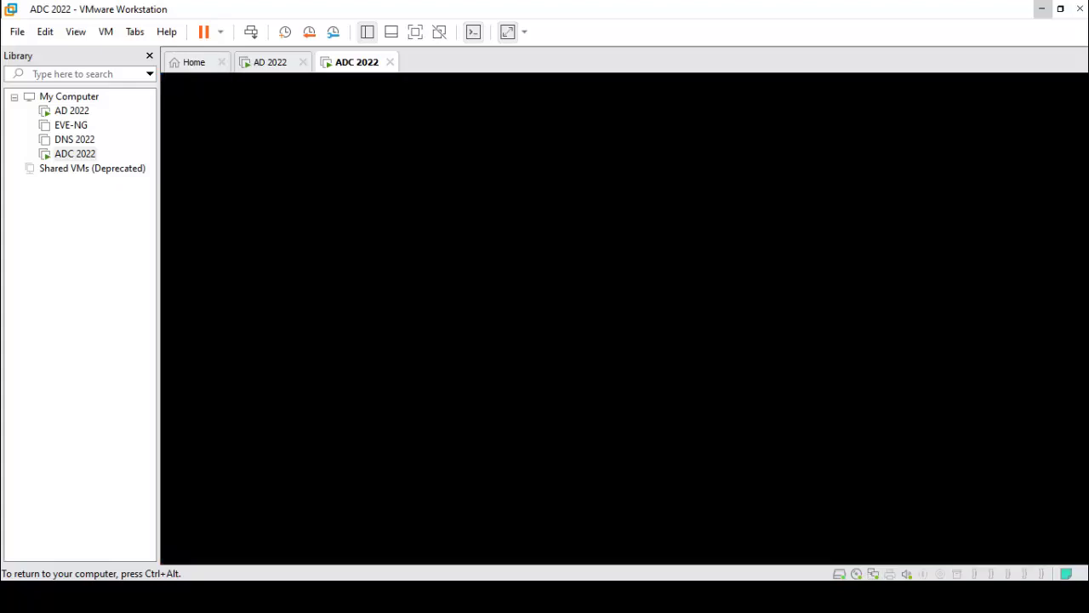
key(ctrl+alt)
Sign in to the AD 2022 virtual machine with the administrator password.
click(277, 63)
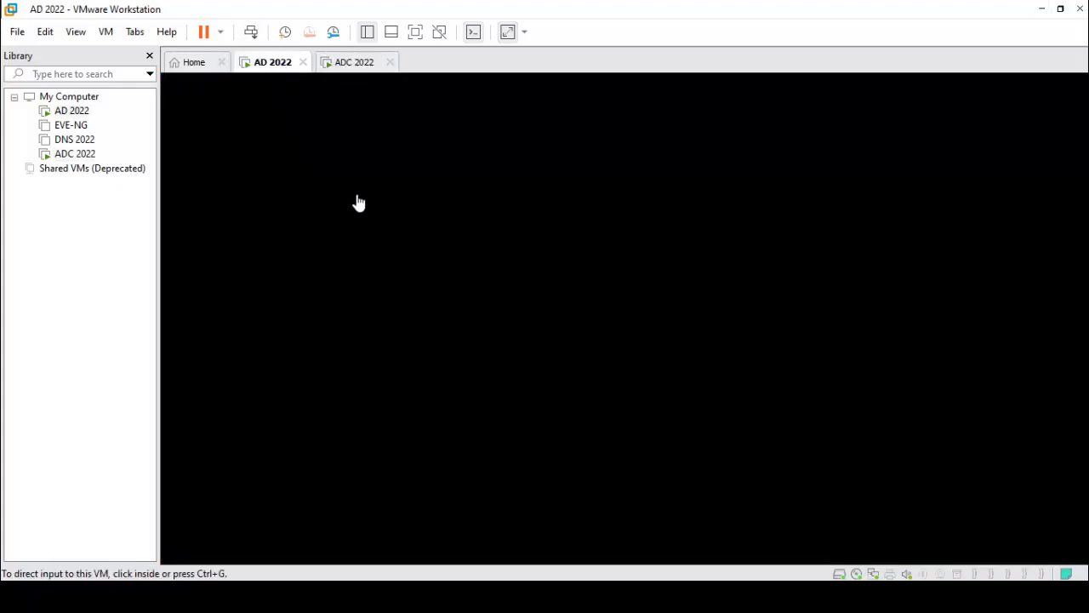
click(252, 32)
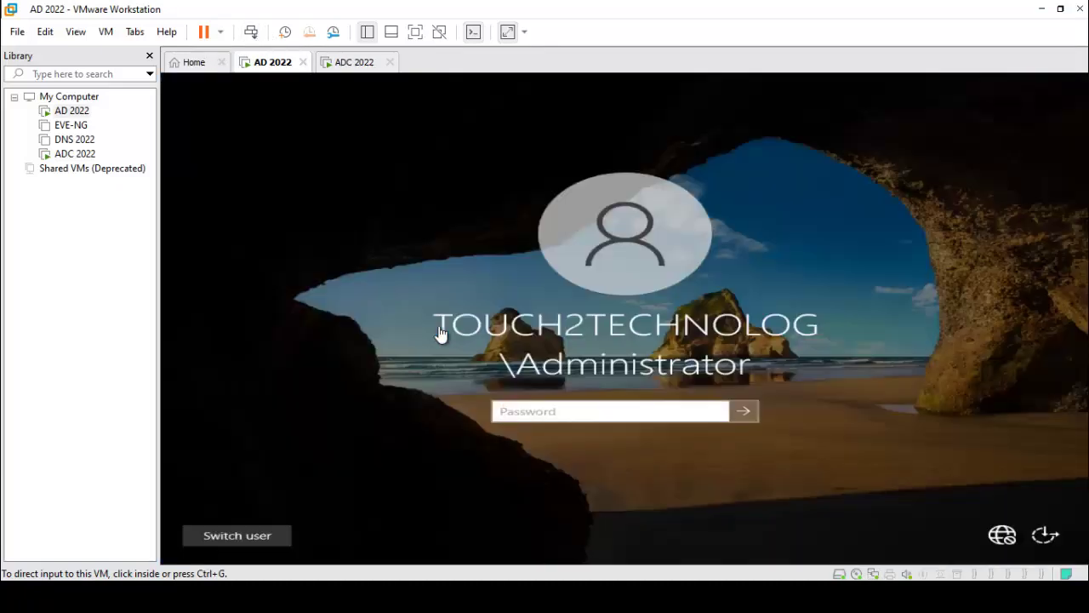
click(561, 410)
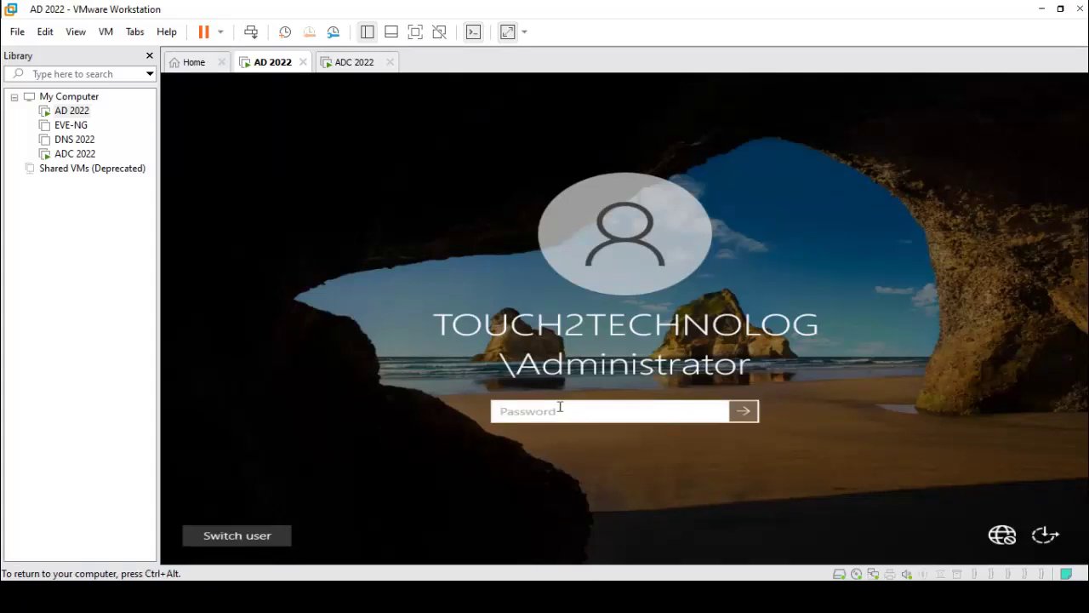
text(••••••••••)
key(Return)
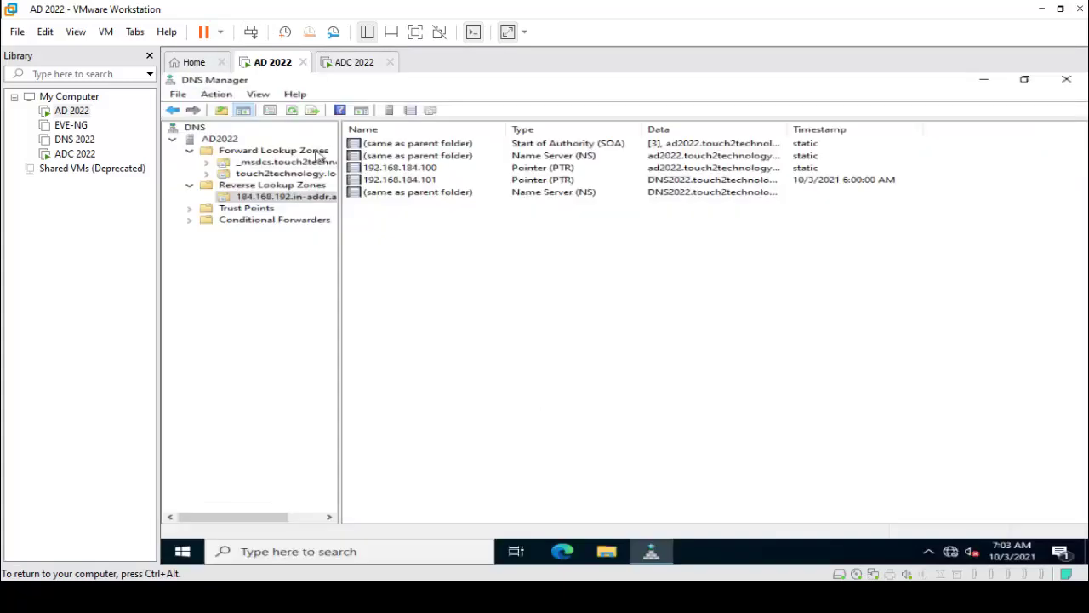
Refresh the reverse zone and the touch2technology.local zone records in DNS Manager.
click(294, 111)
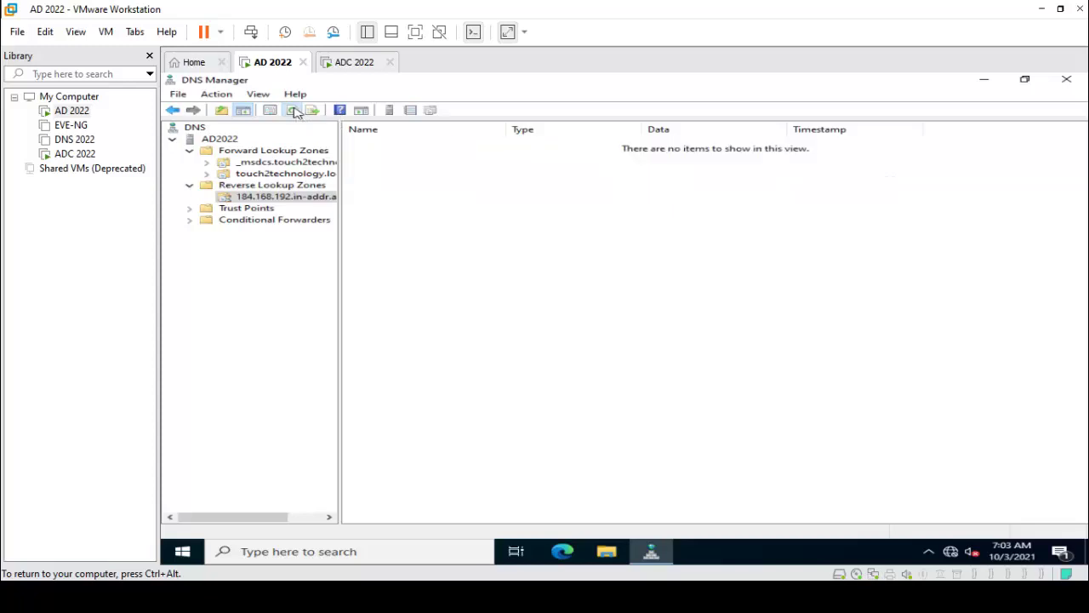
click(295, 112)
click(294, 112)
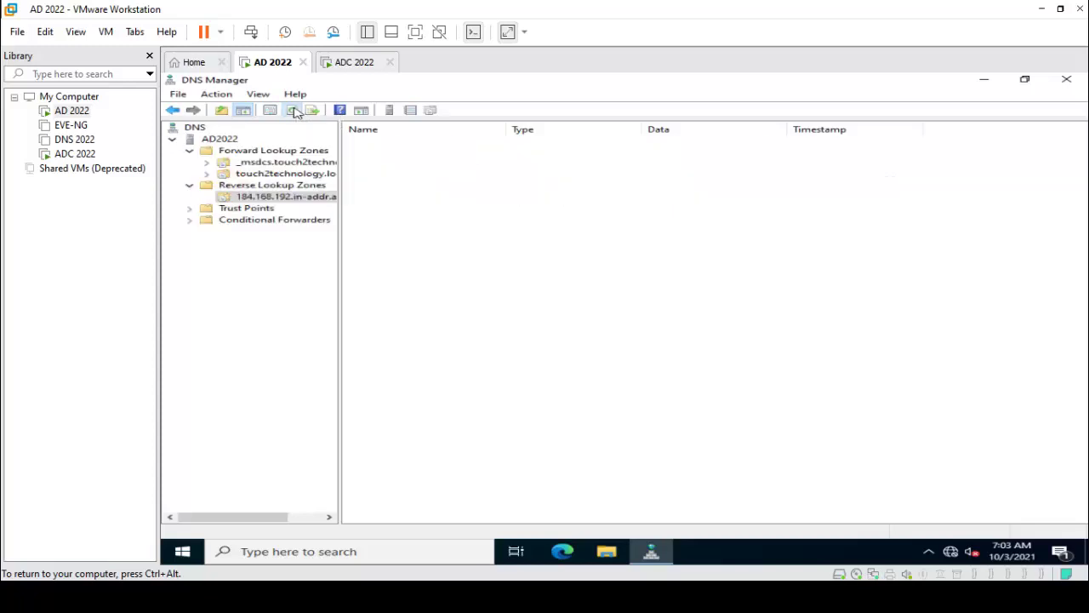
click(294, 112)
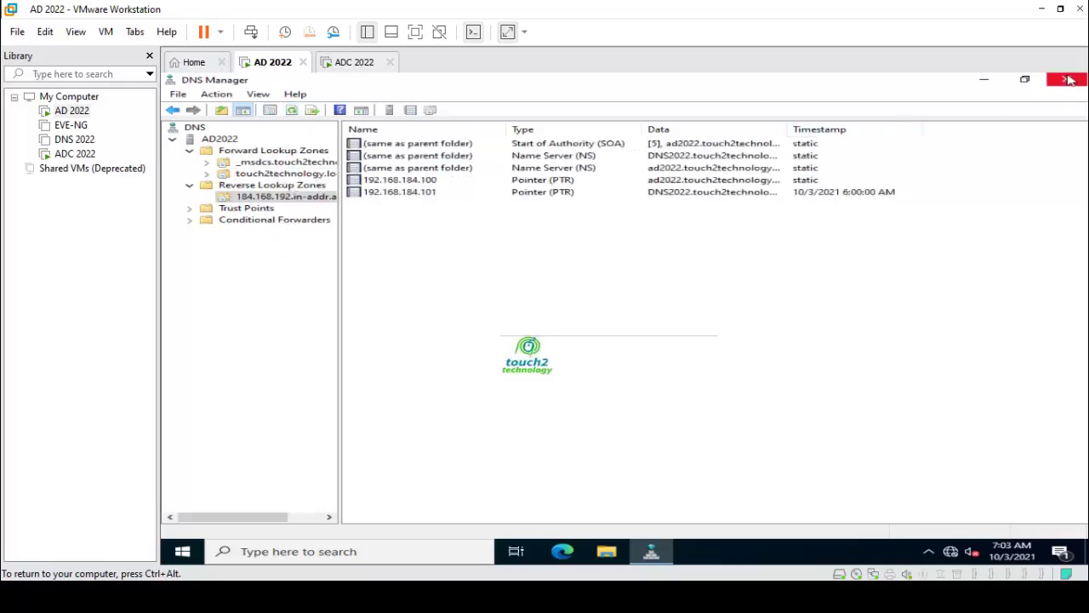
click(280, 174)
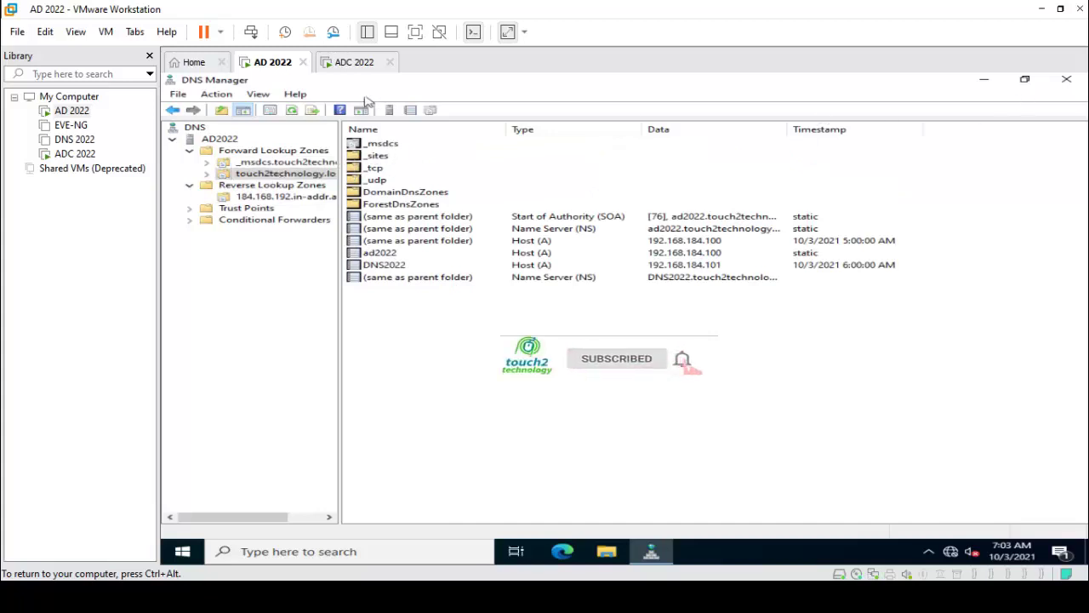
click(357, 64)
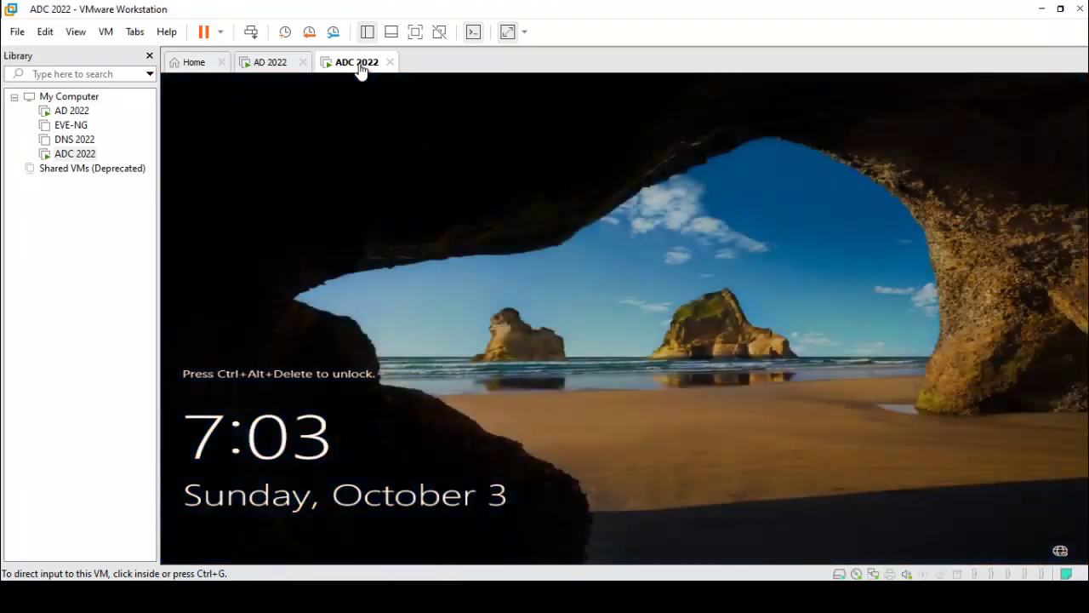
click(270, 68)
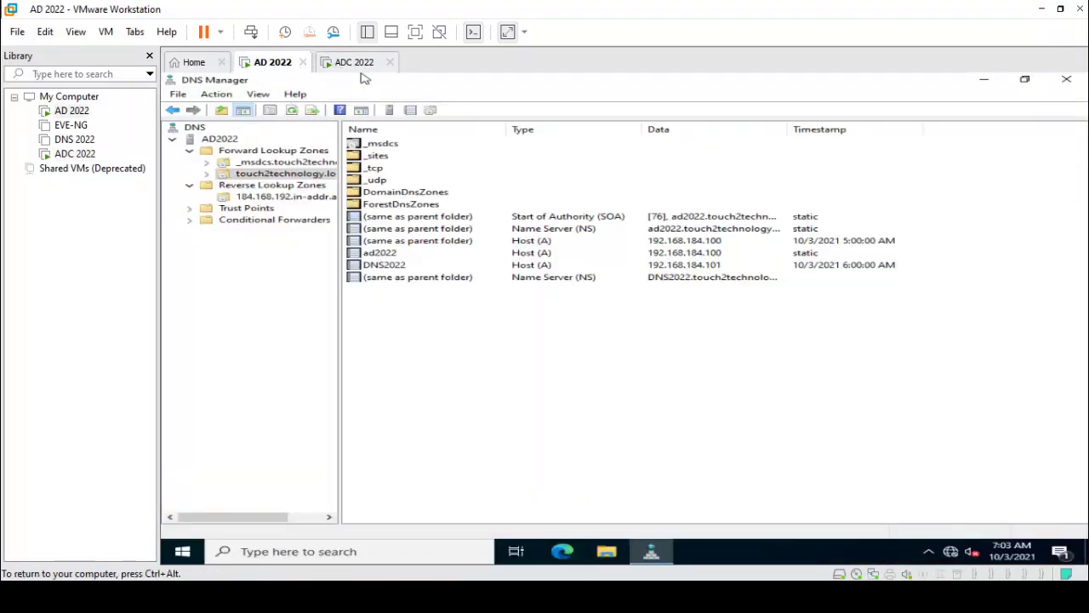
click(293, 112)
click(293, 111)
Find the ADDC2022 Host (A) record, then refresh the reverse zone to reveal its 192.168.184.102 PTR.
click(292, 111)
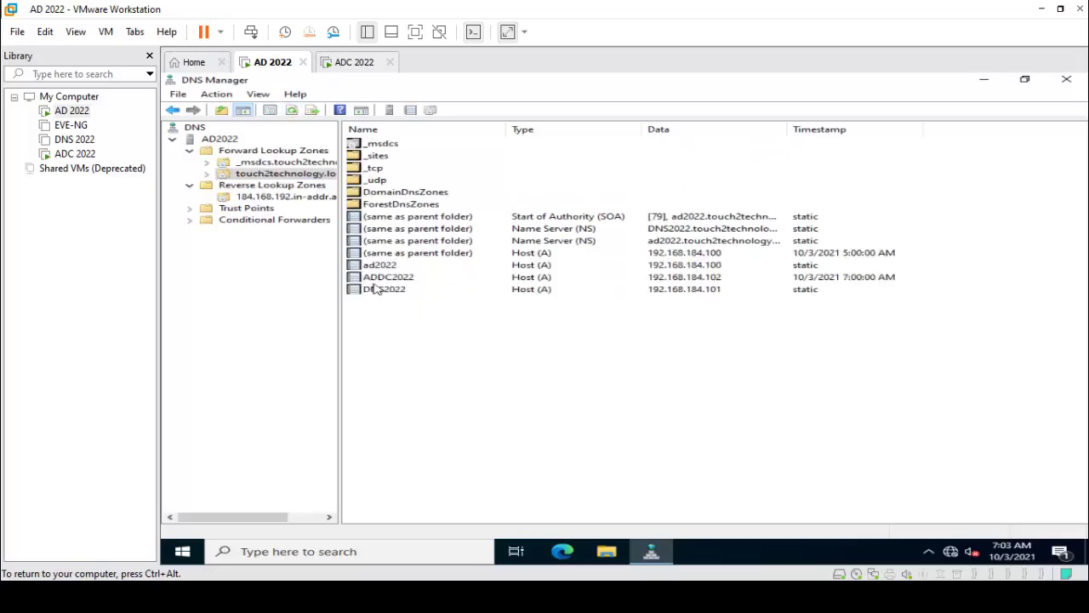
click(387, 281)
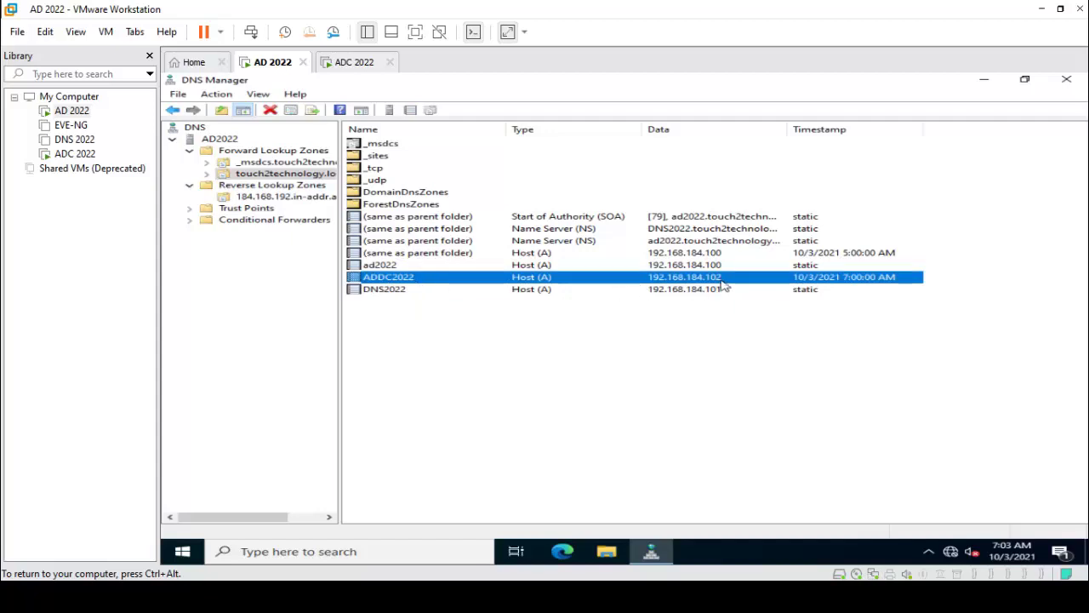
click(300, 196)
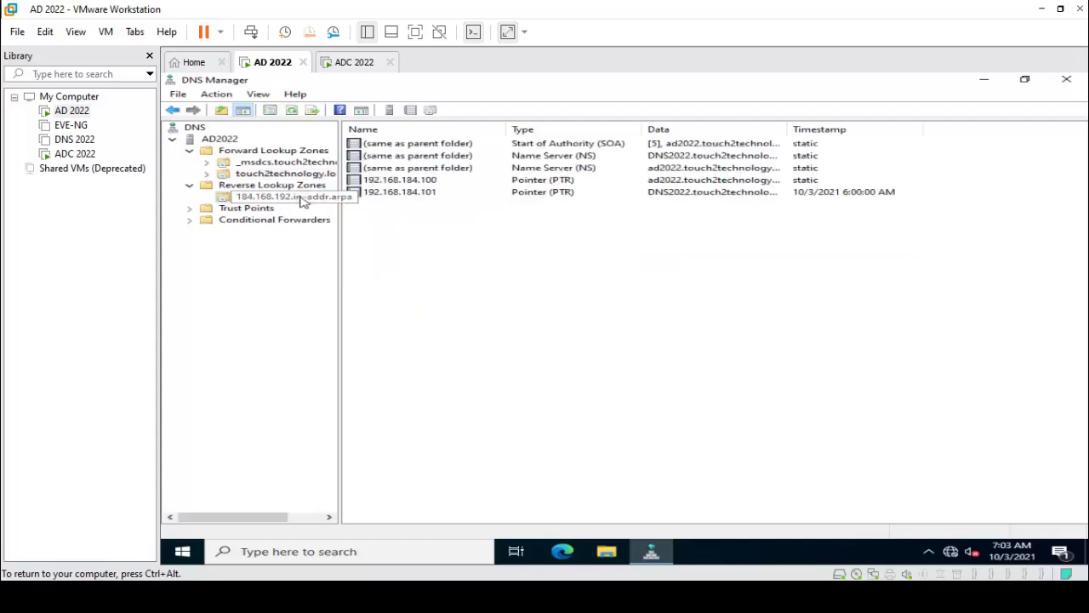
click(293, 112)
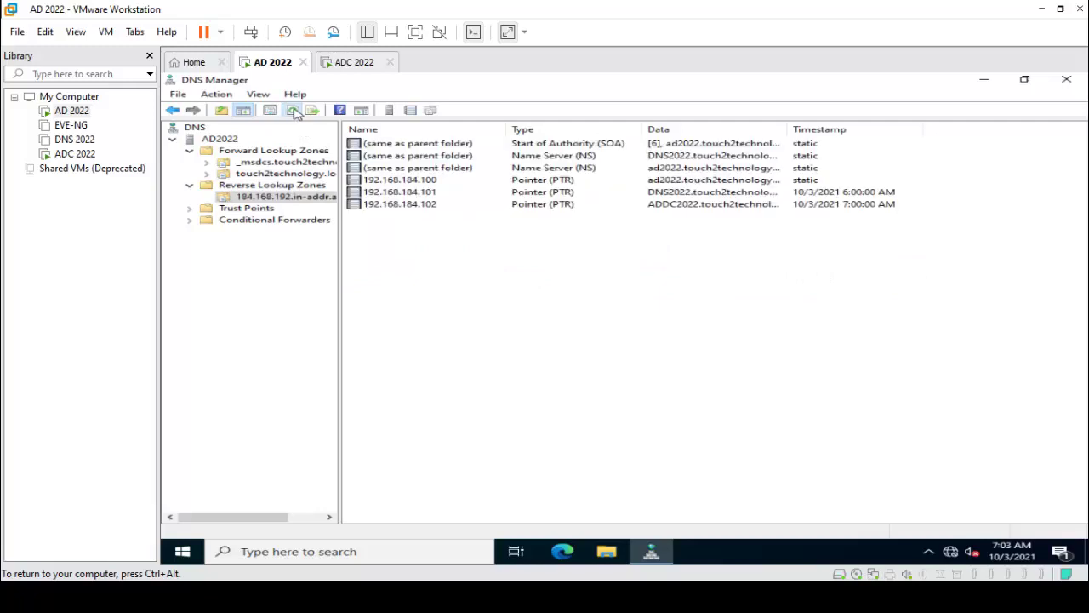
click(430, 207)
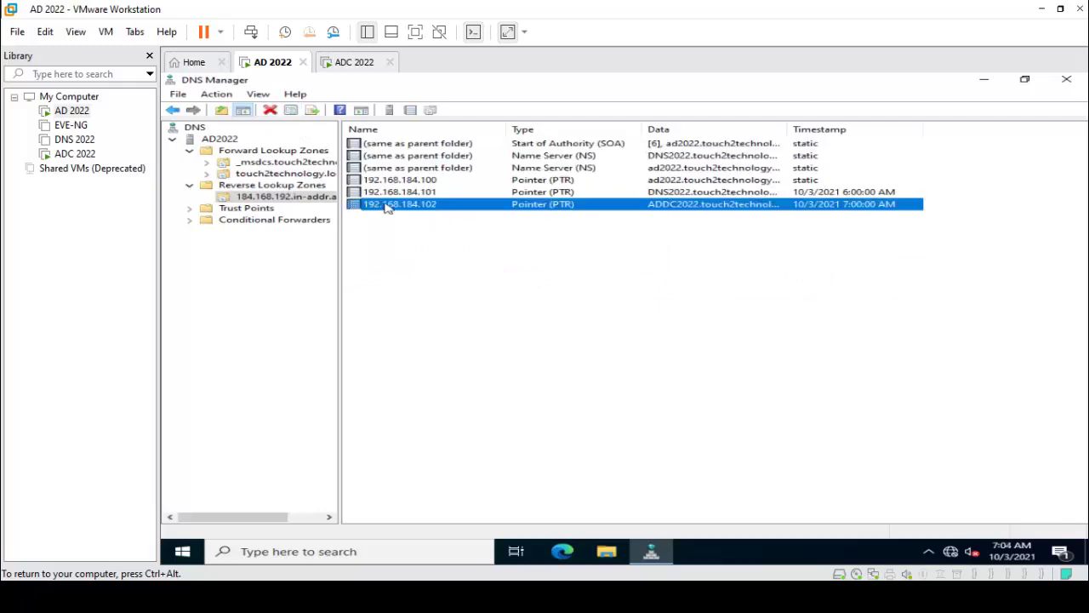
Recheck the DNS2022 and ADDC2022 host records and inspect the 192.168.184.102 PTR record's properties.
click(294, 174)
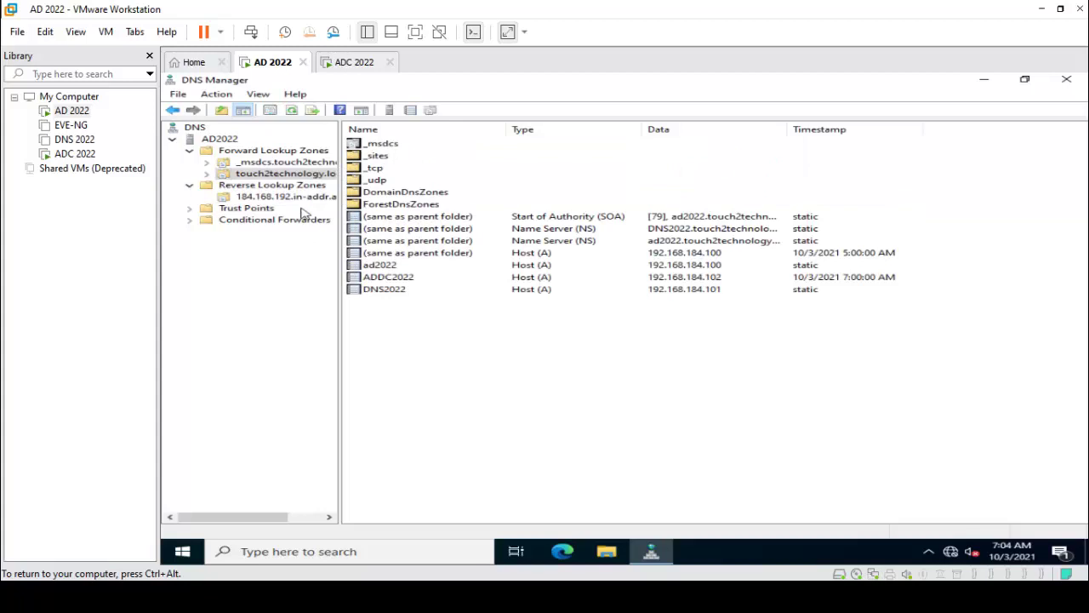
click(377, 294)
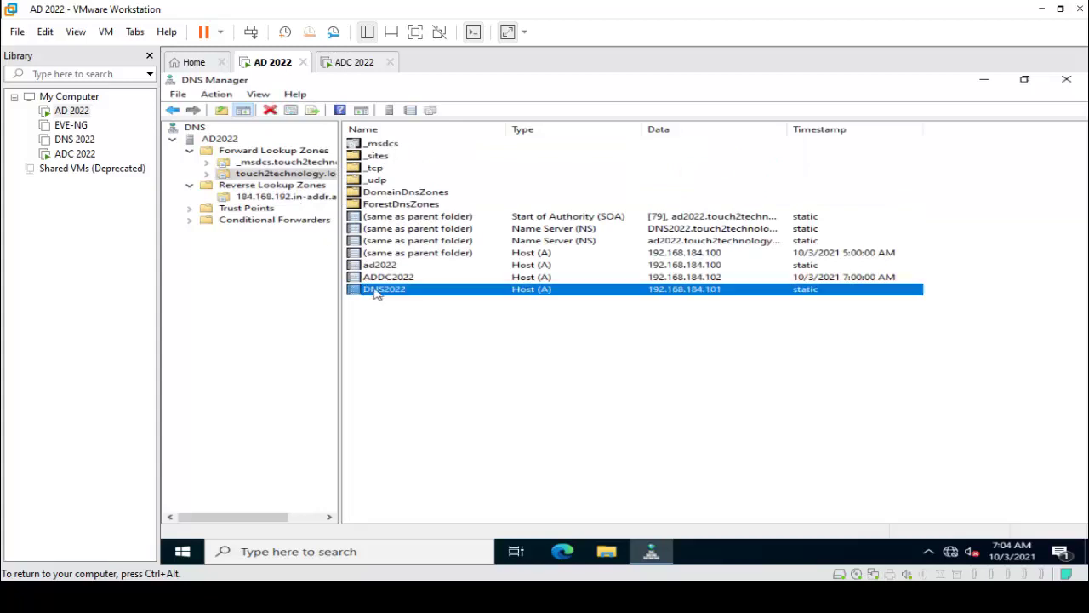
click(374, 283)
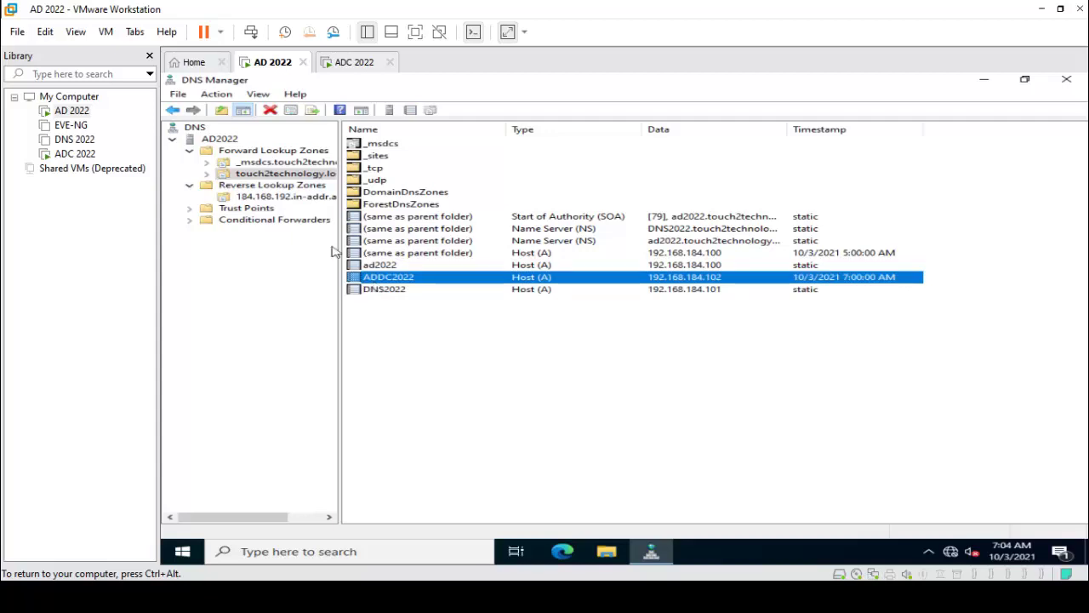
click(297, 197)
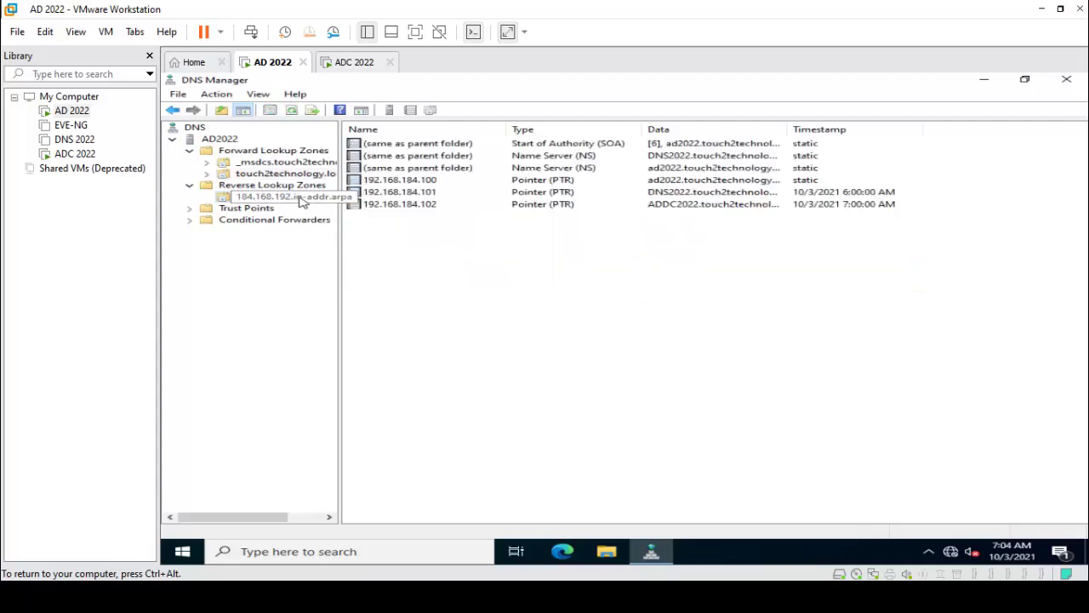
double_click(420, 206)
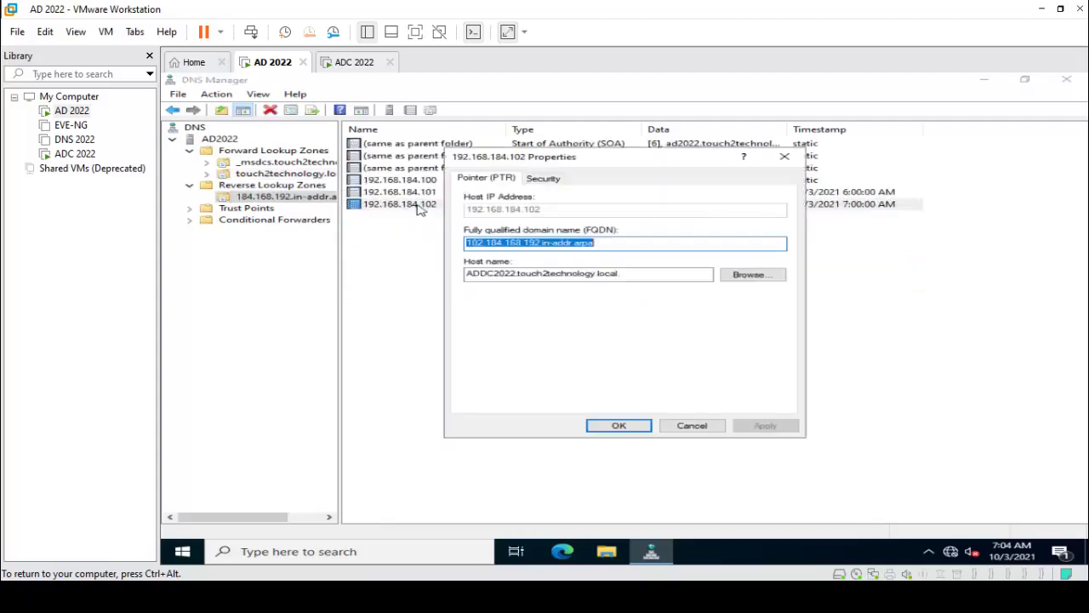
click(784, 157)
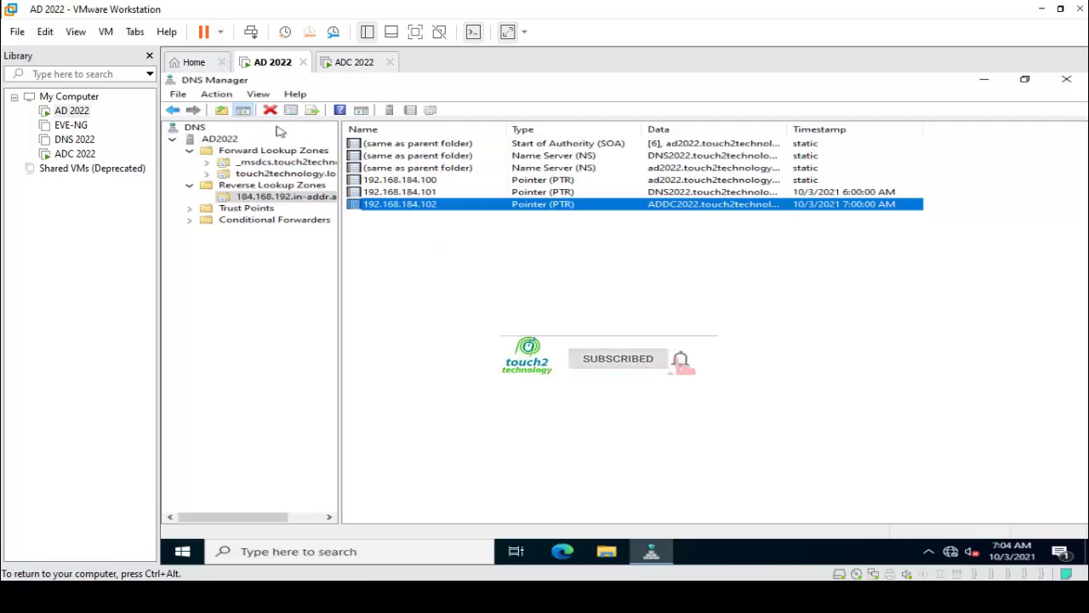
Close DNS Manager and launch Active Directory Users and Computers from Server Manager's Tools.
click(1066, 79)
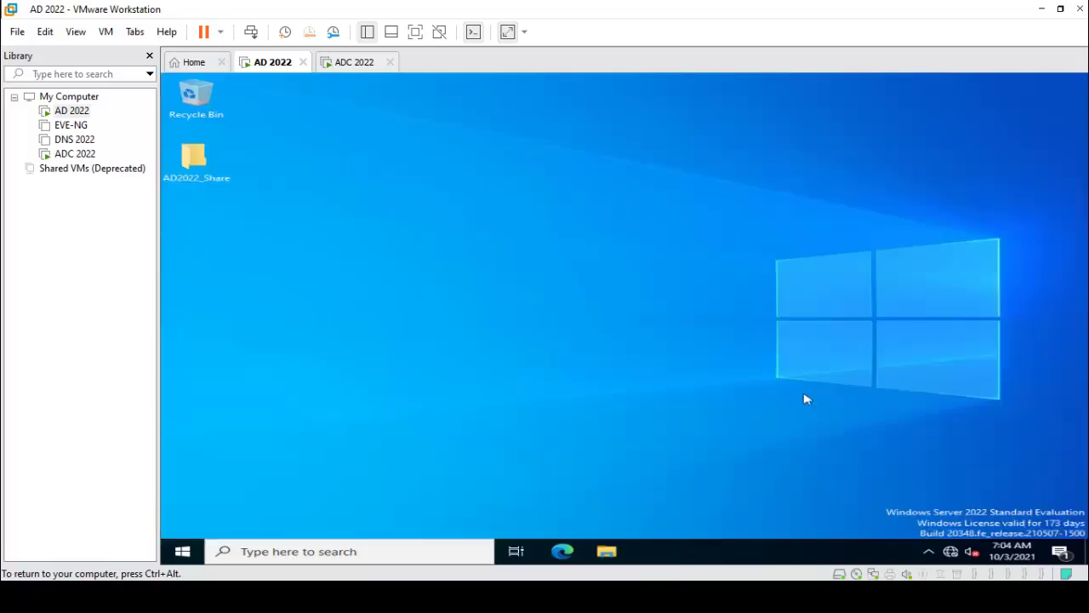
click(182, 552)
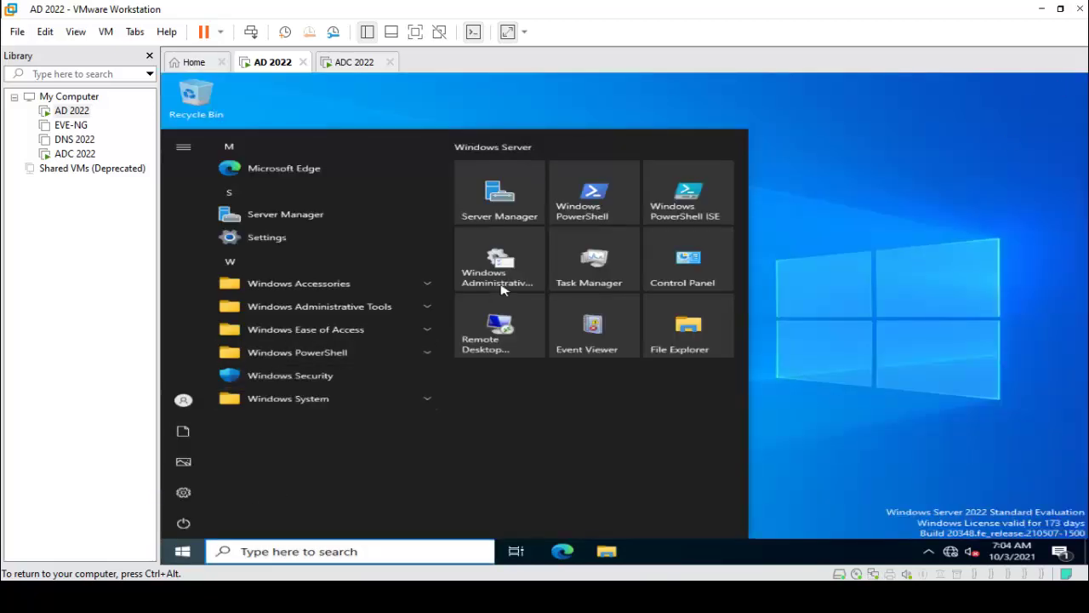
click(506, 216)
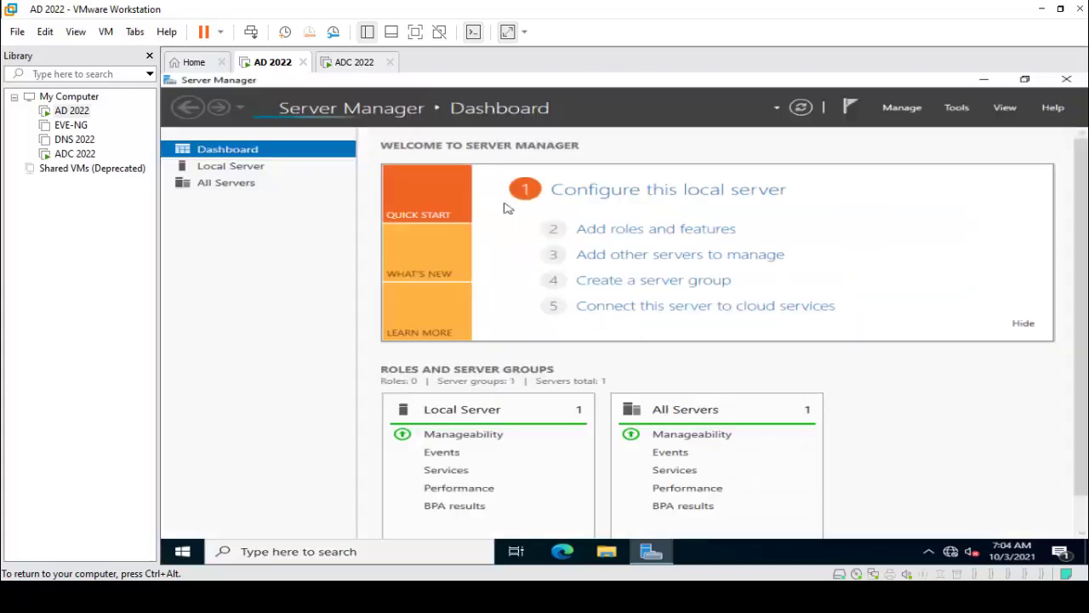
click(957, 108)
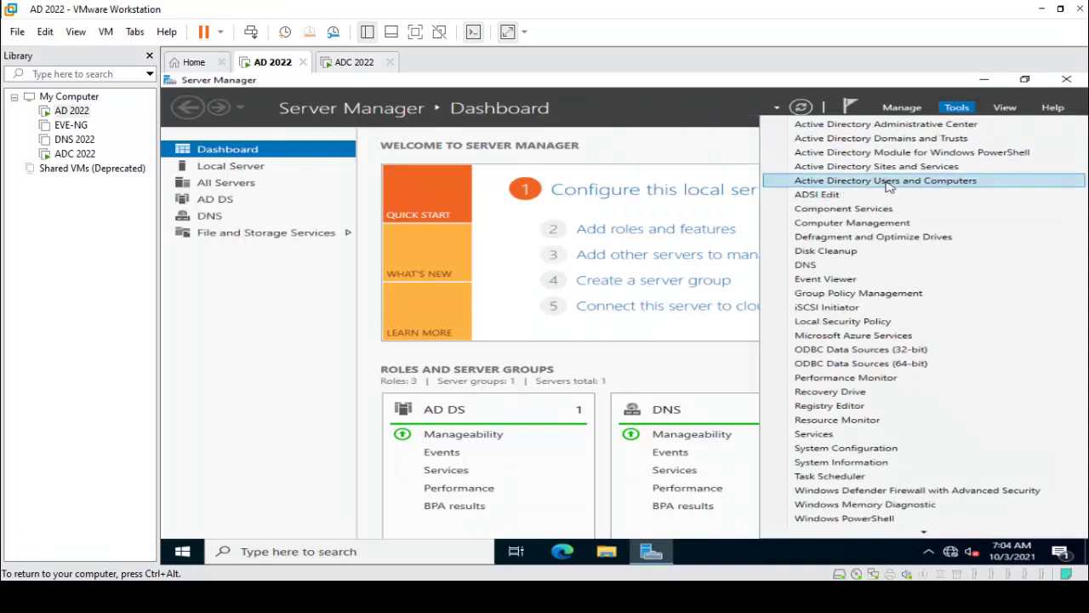
click(887, 182)
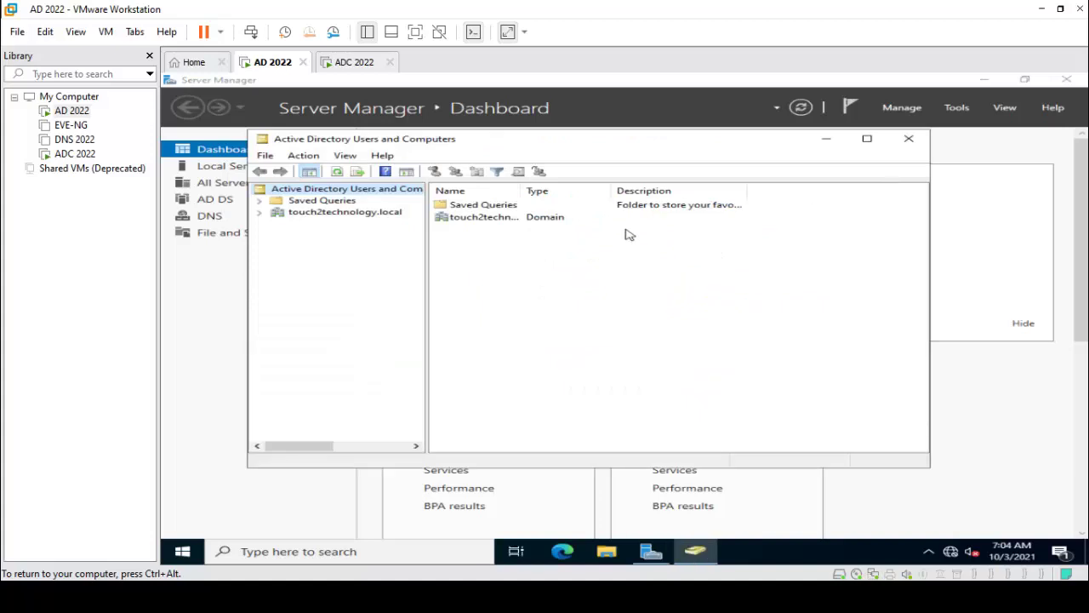
Expand touch2technology.local, refresh the Computers container, and view the Domain Controllers list.
click(260, 212)
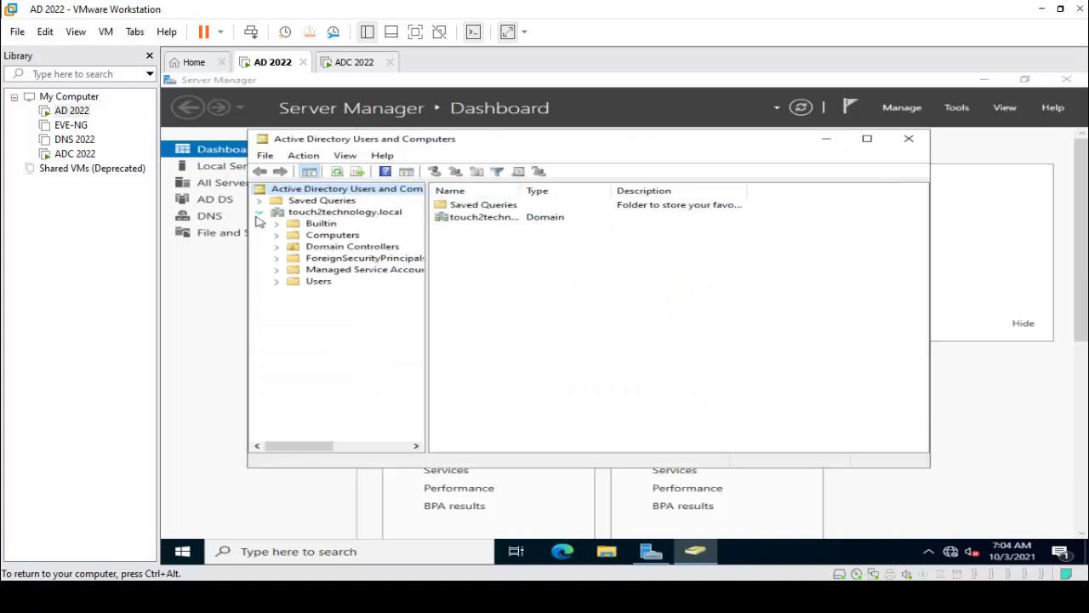
click(321, 217)
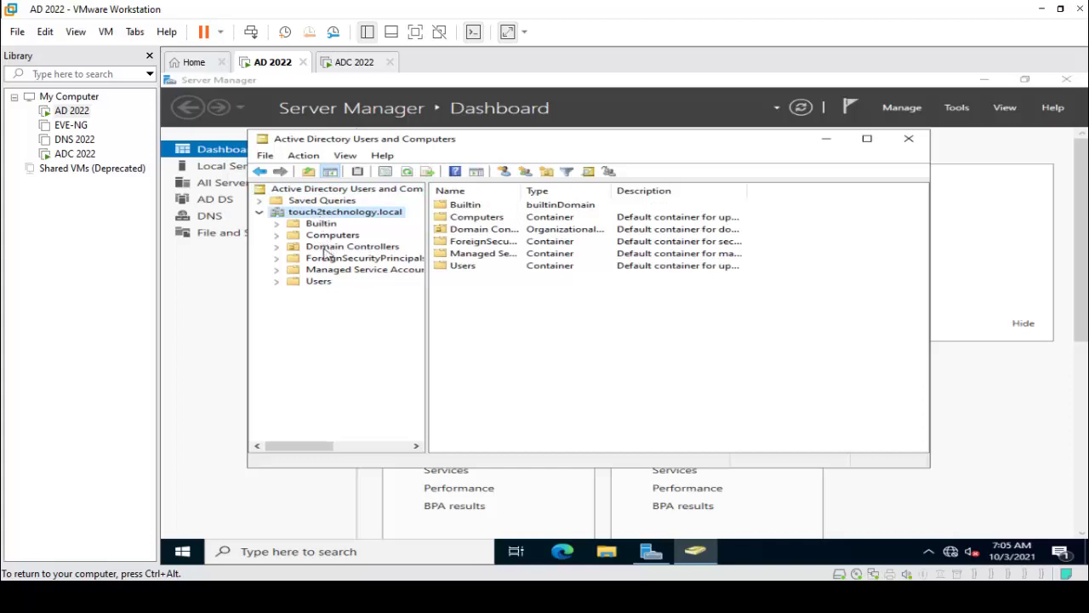
click(341, 238)
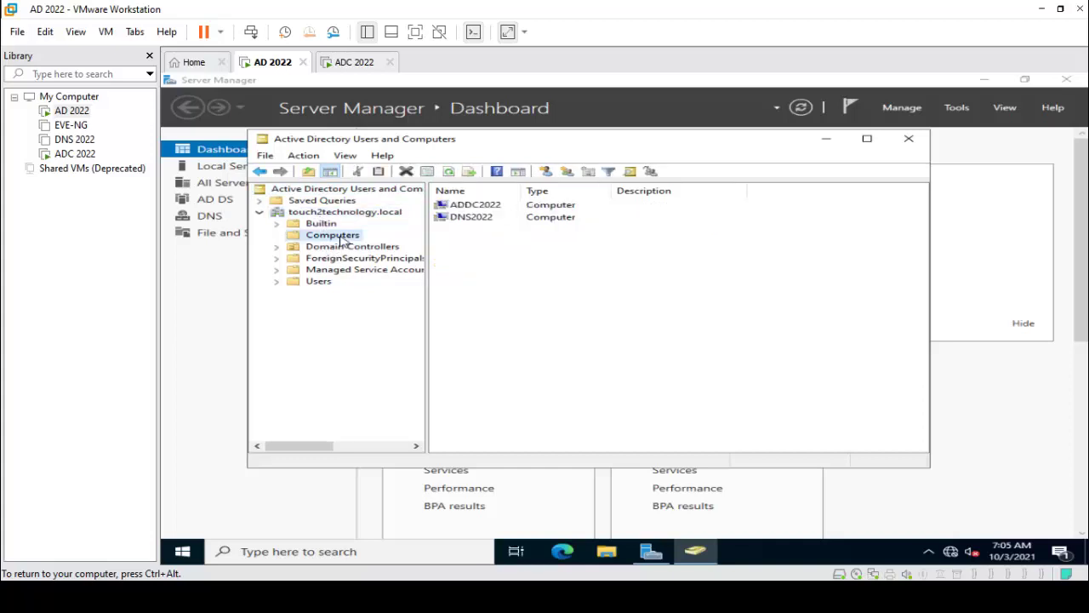
click(449, 172)
click(392, 247)
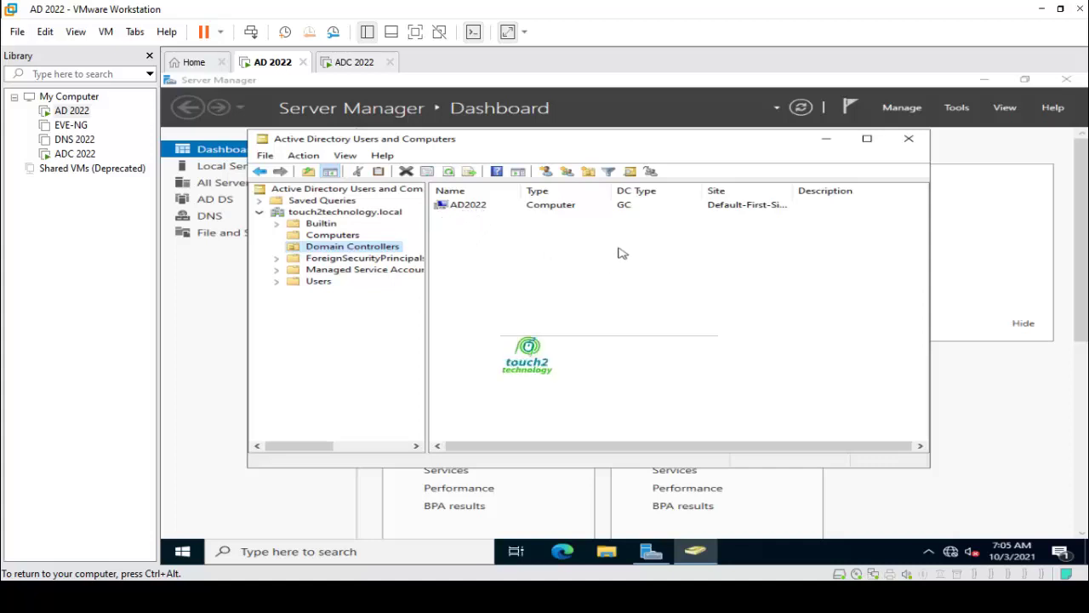
On ADC 2022, open the sign-in screen, choose Other user and enter administrator.
click(361, 74)
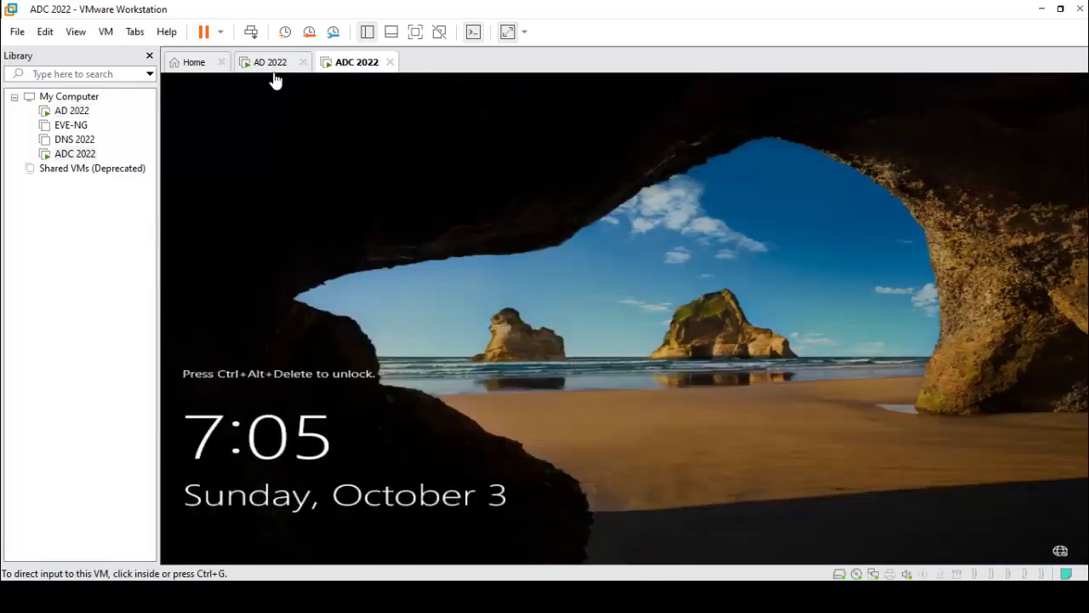
click(251, 32)
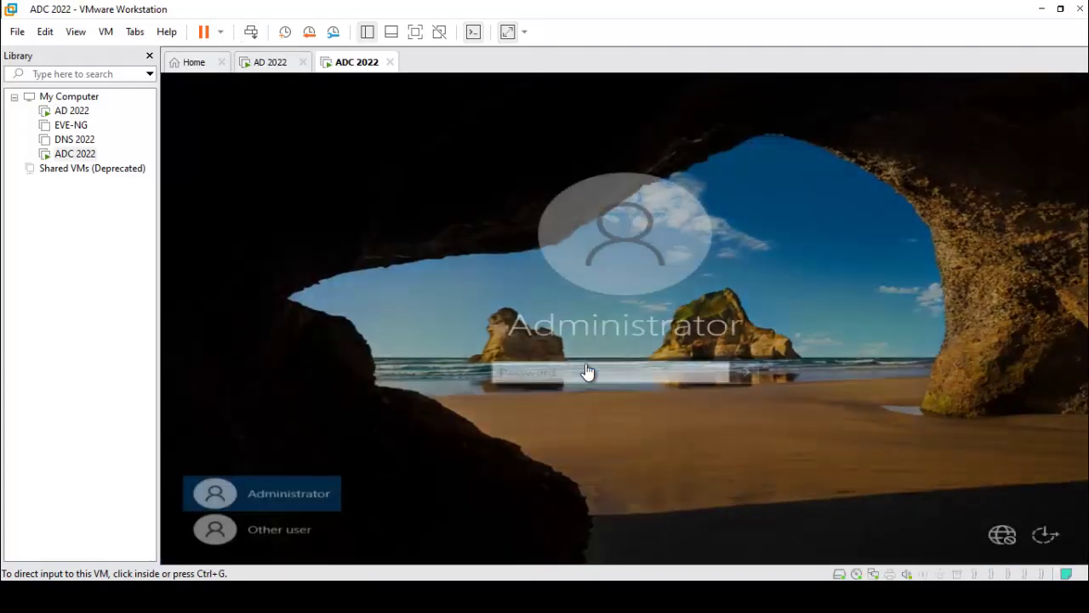
click(581, 372)
click(289, 529)
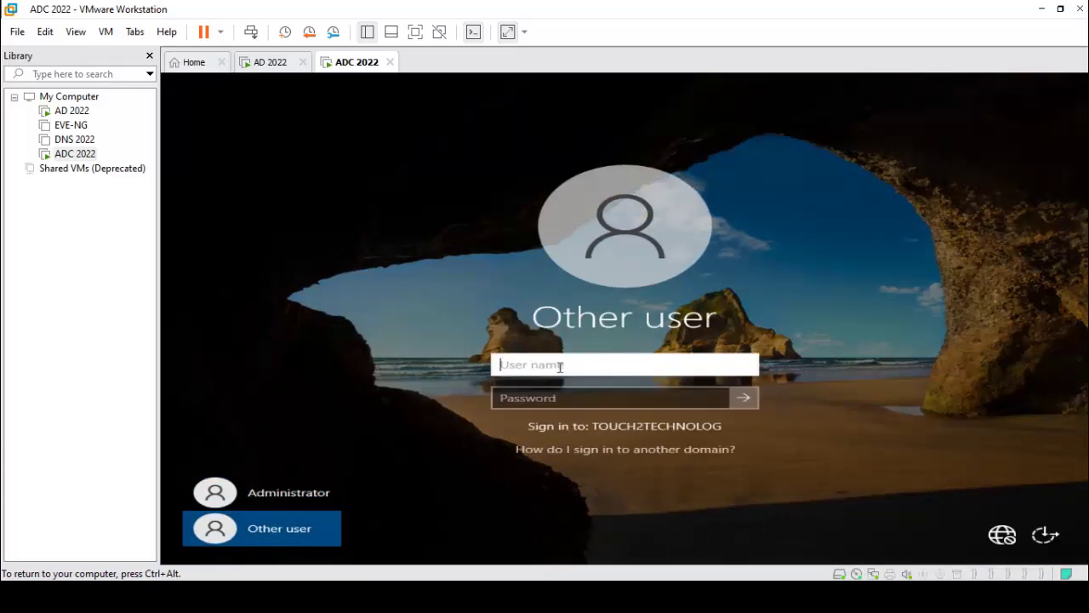
text(administrator)
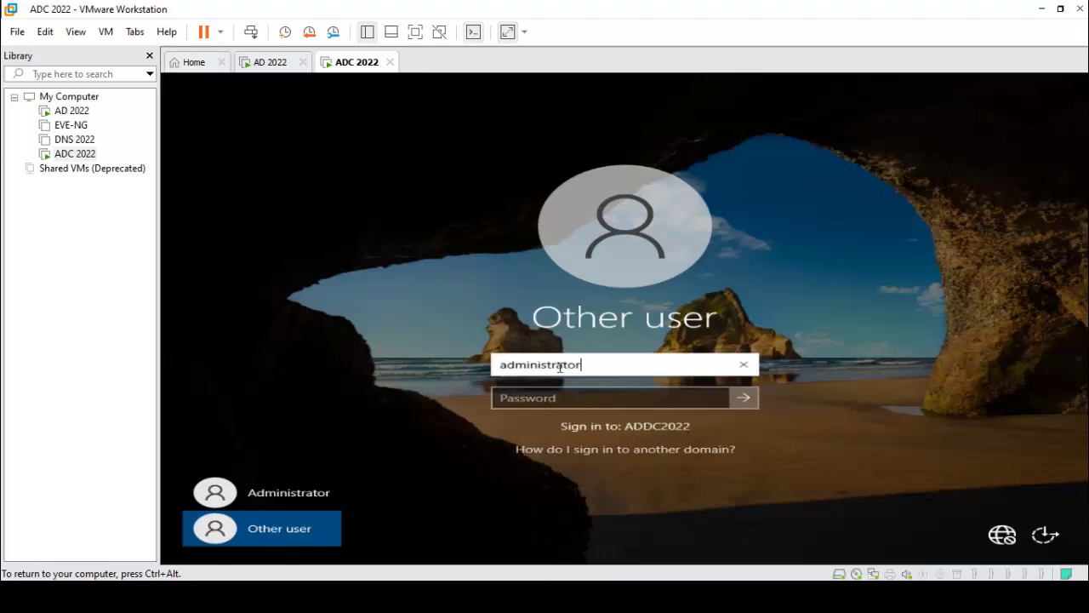
key(Tab)
Replace the user name with the domain-qualified administrator account and sign in with its password.
double_click(560, 366)
text(t)
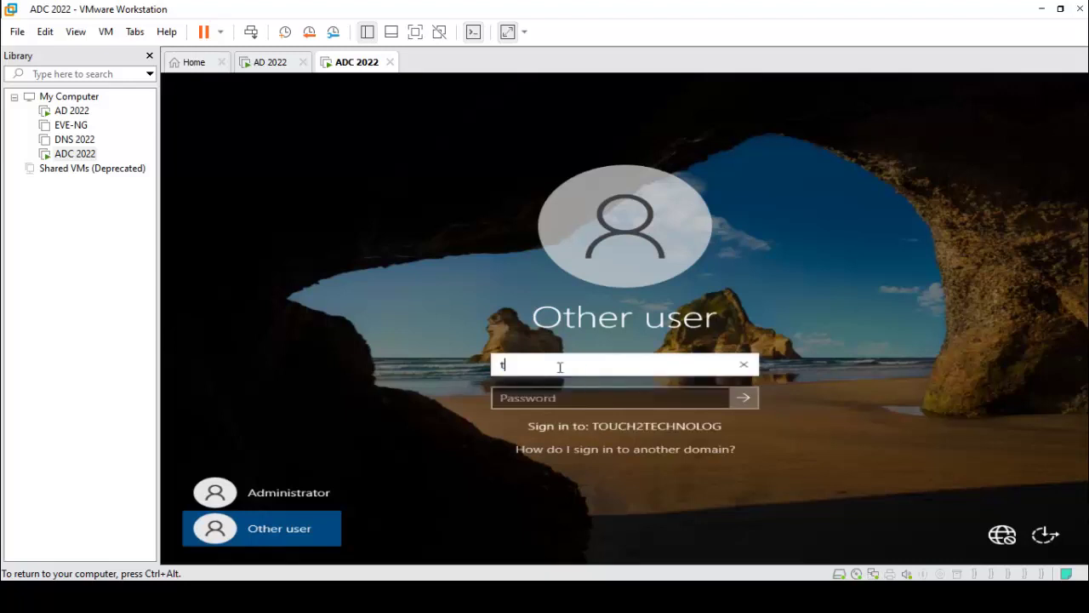
text(ouch2technol)
key(BackSpace)
text(\)
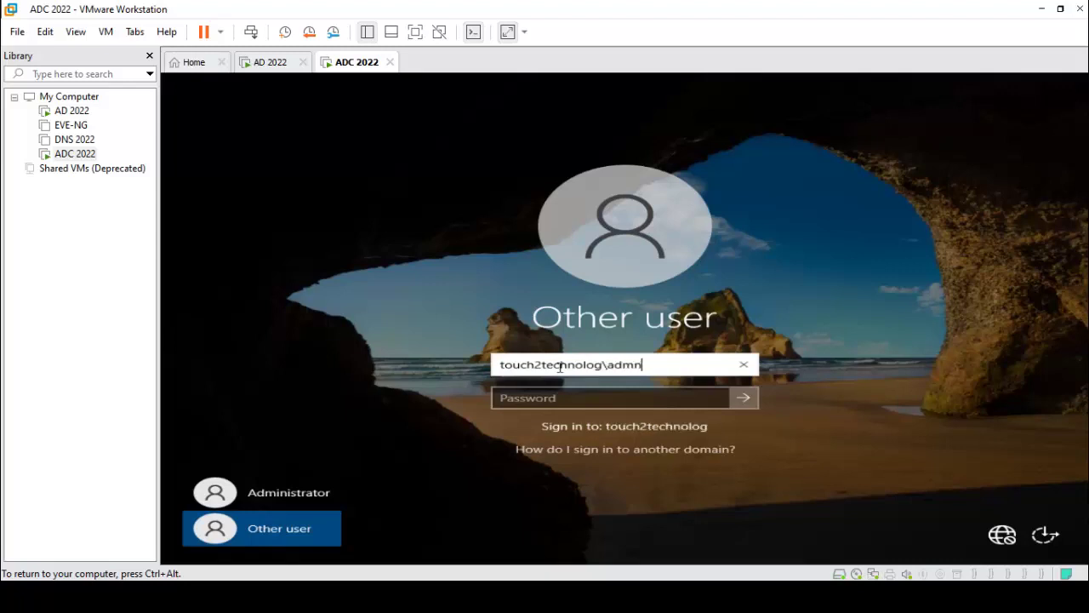
text(administrator)
key(Tab)
text(•••)
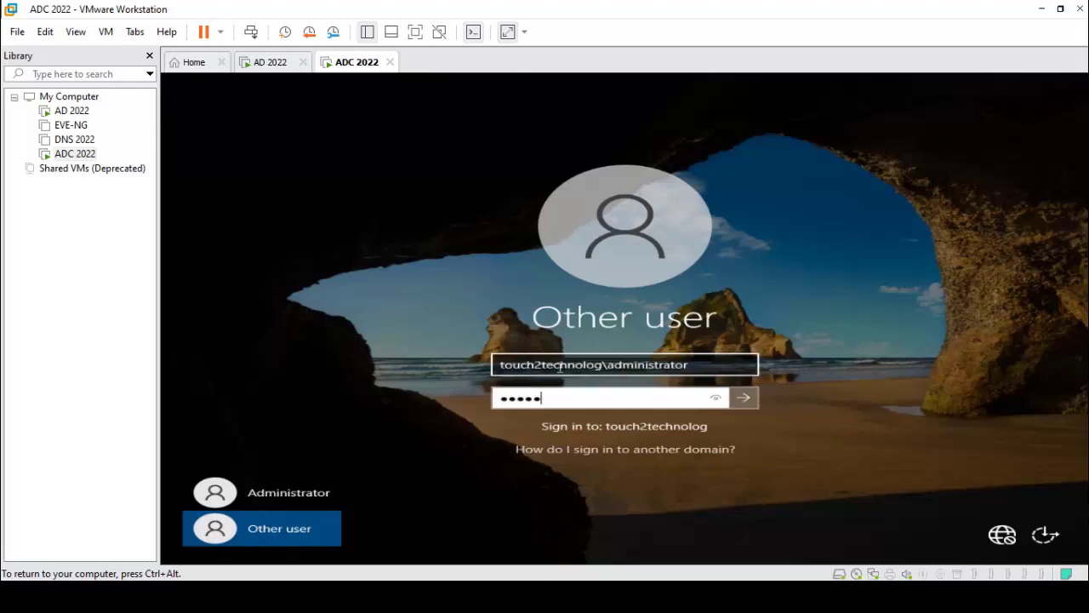
text(••••••)
key(Return)
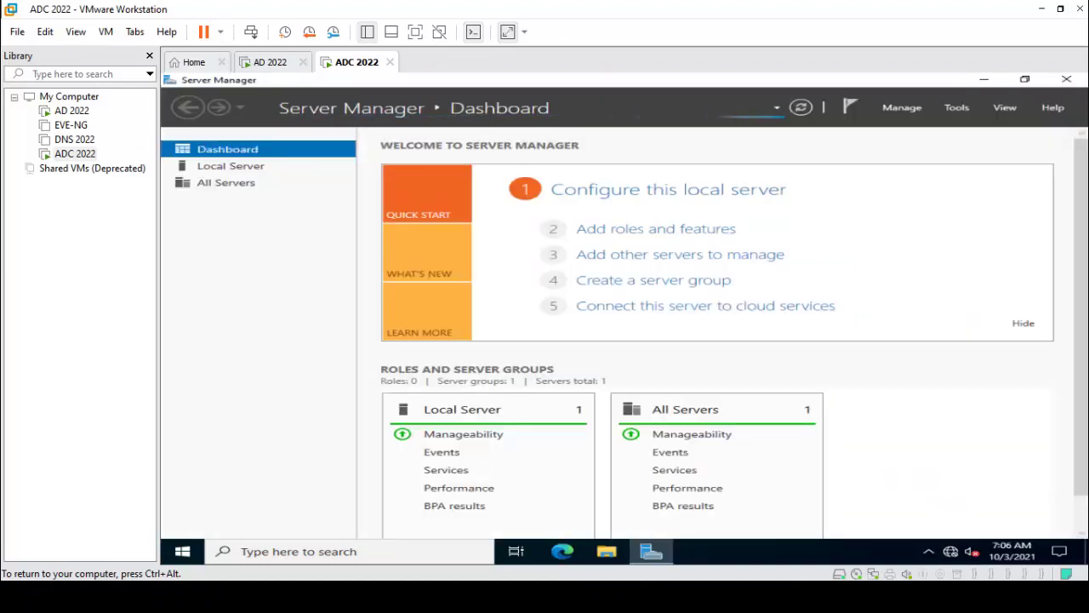
On ADC 2022, start the stopped Microsoft Edge Update and Clipboard User services, then refresh the dashboard.
click(274, 65)
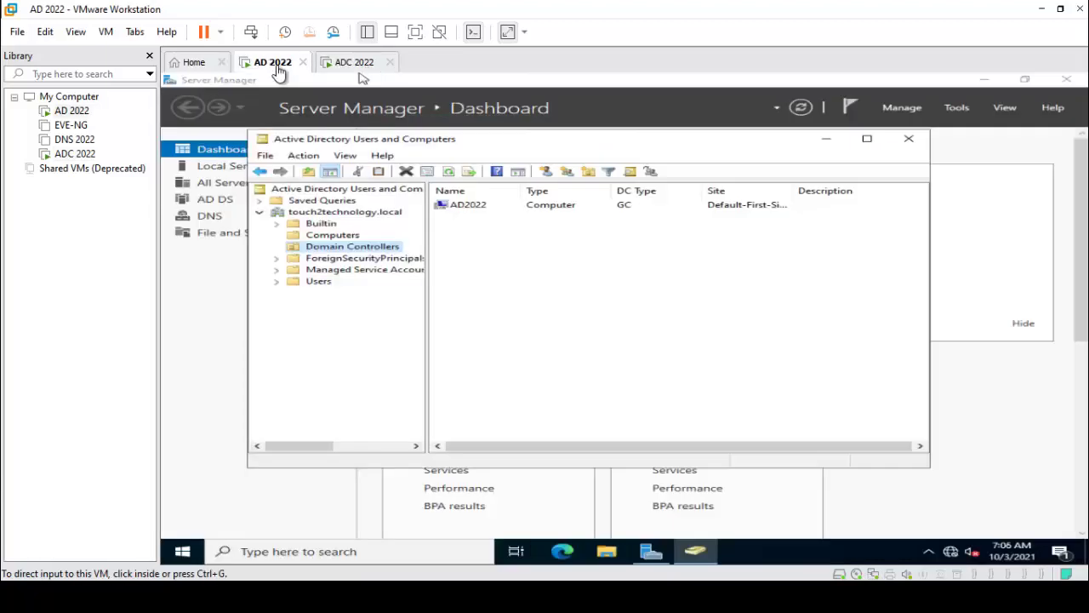
click(354, 63)
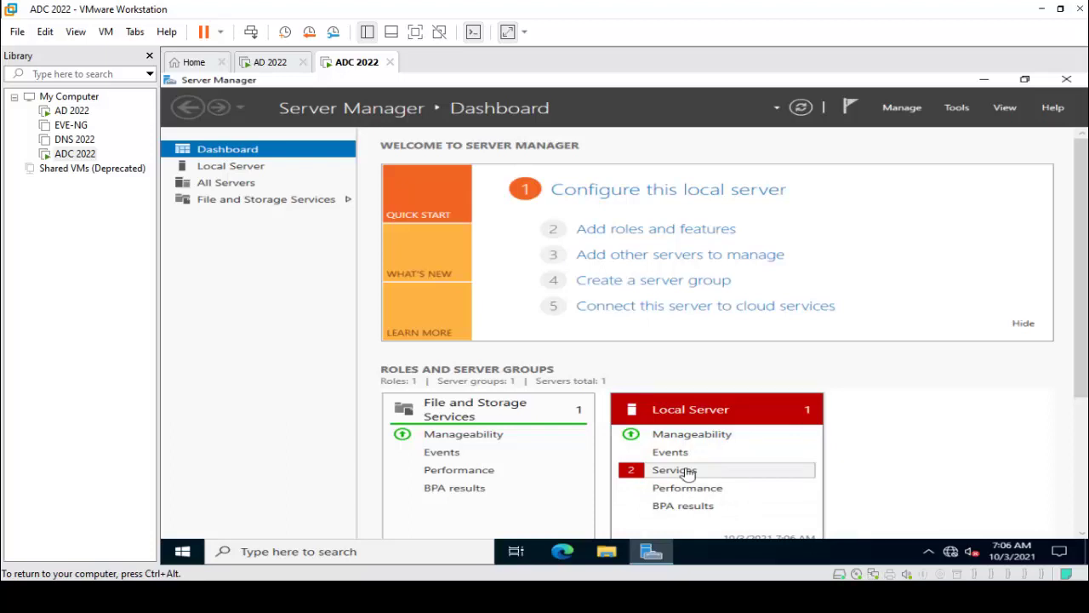
click(688, 473)
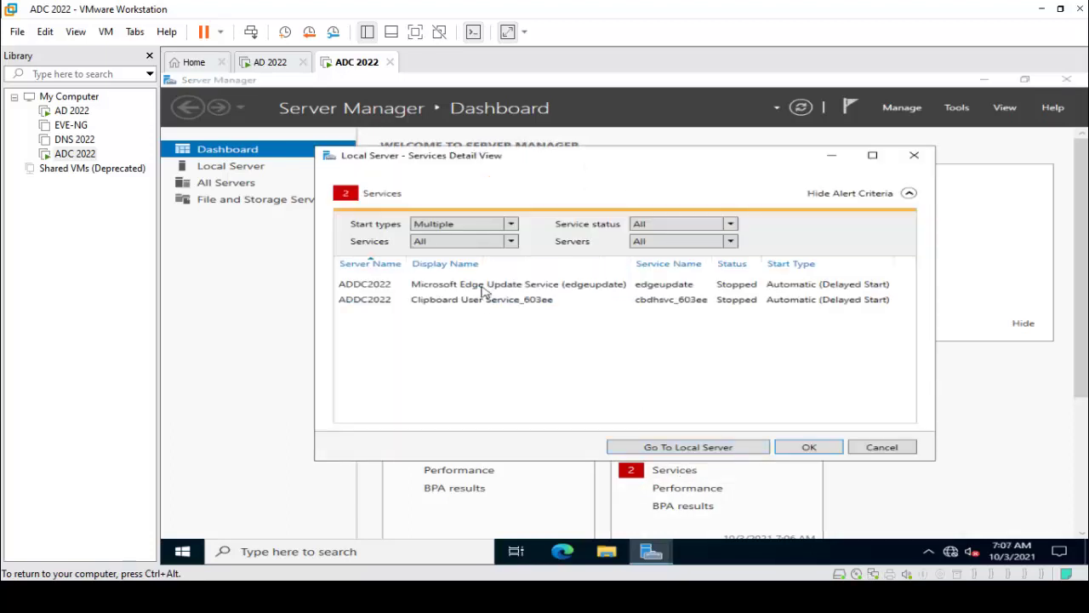
click(483, 291)
key(ctrl+a)
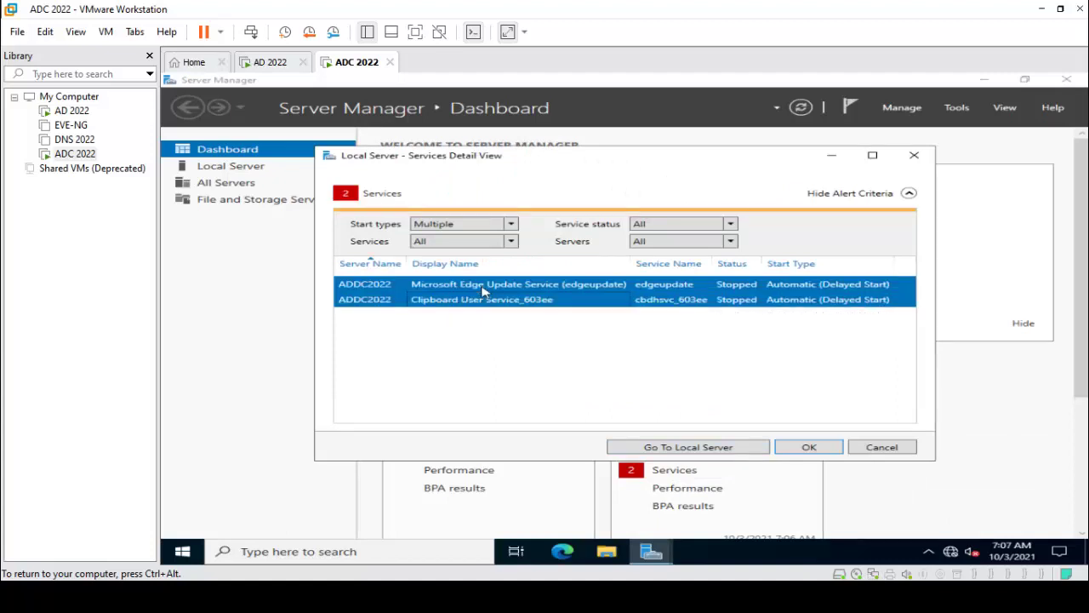
right_click(483, 292)
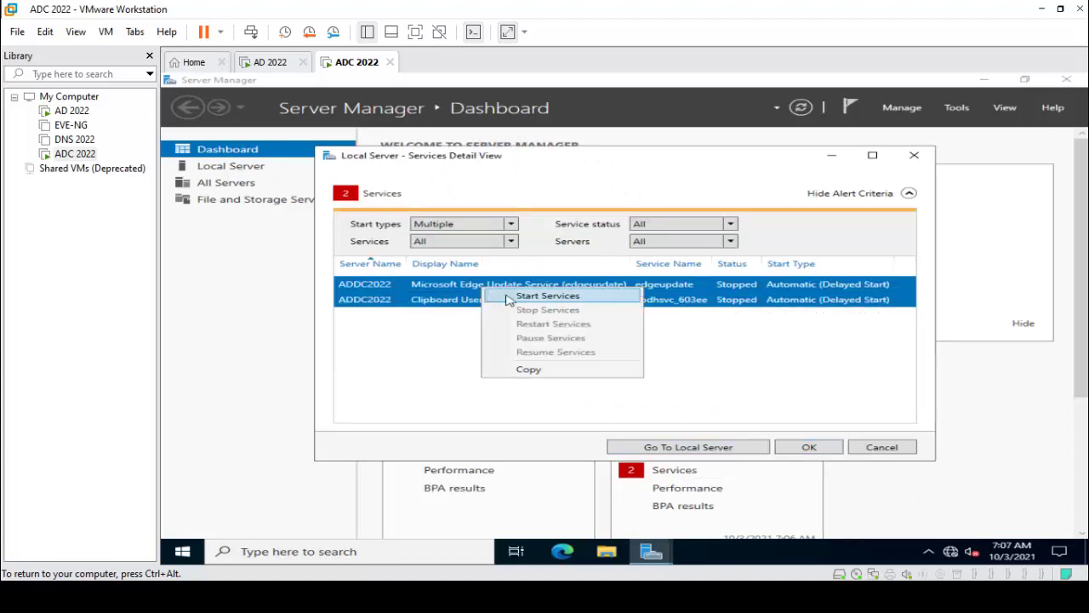
click(507, 297)
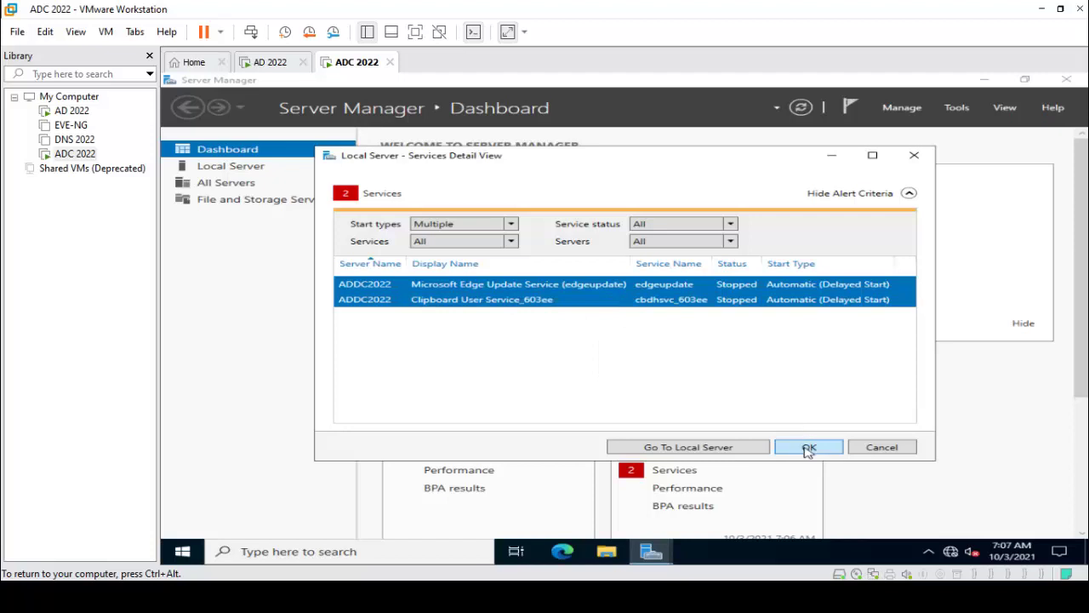
click(808, 448)
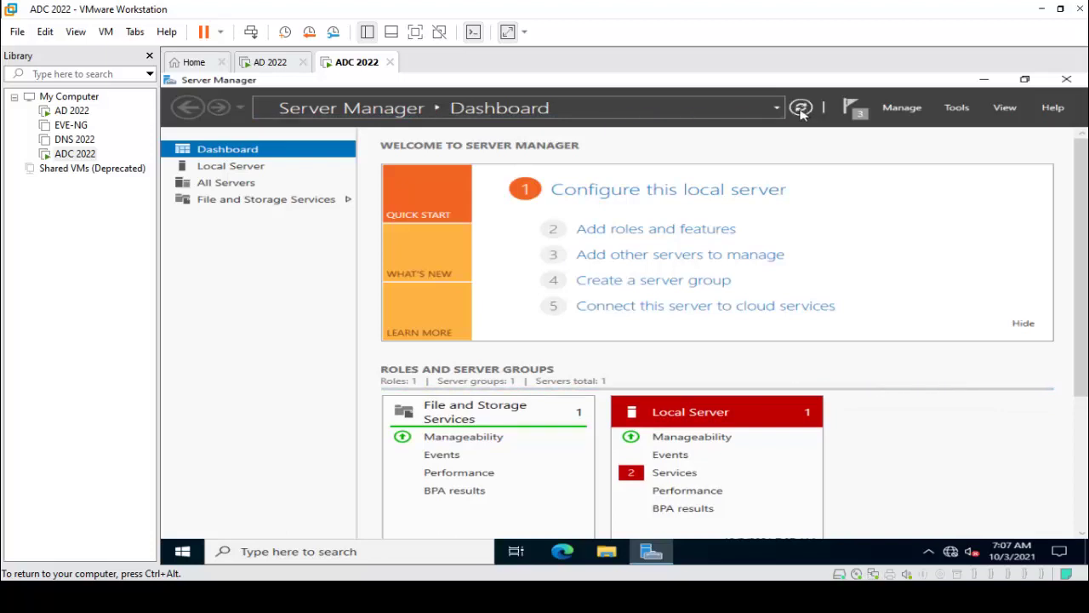
click(801, 109)
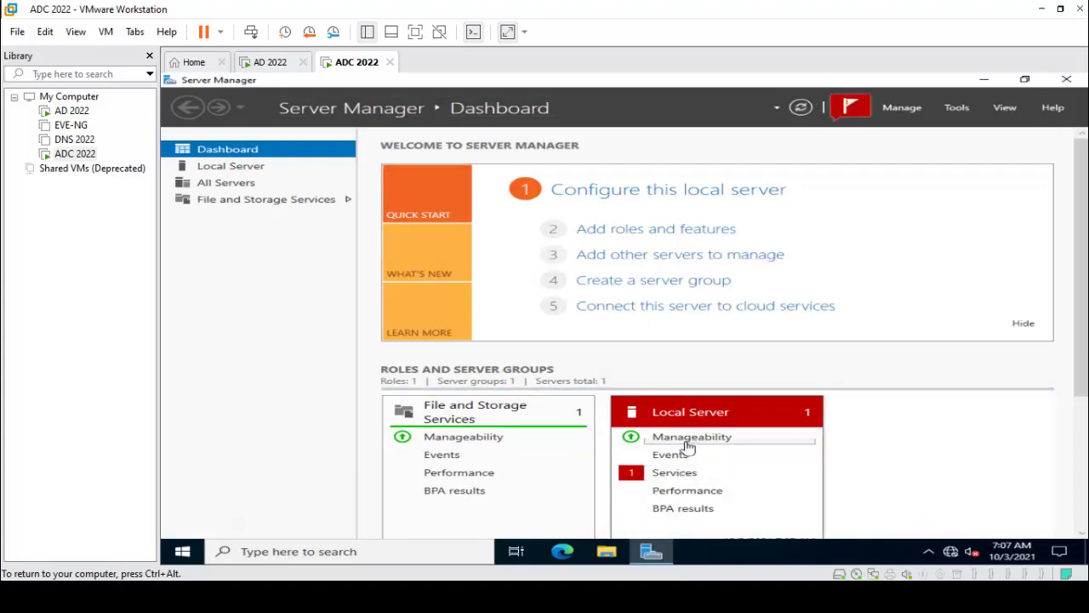
Retry starting the Microsoft Edge Update Service and refresh the dashboard again.
click(688, 474)
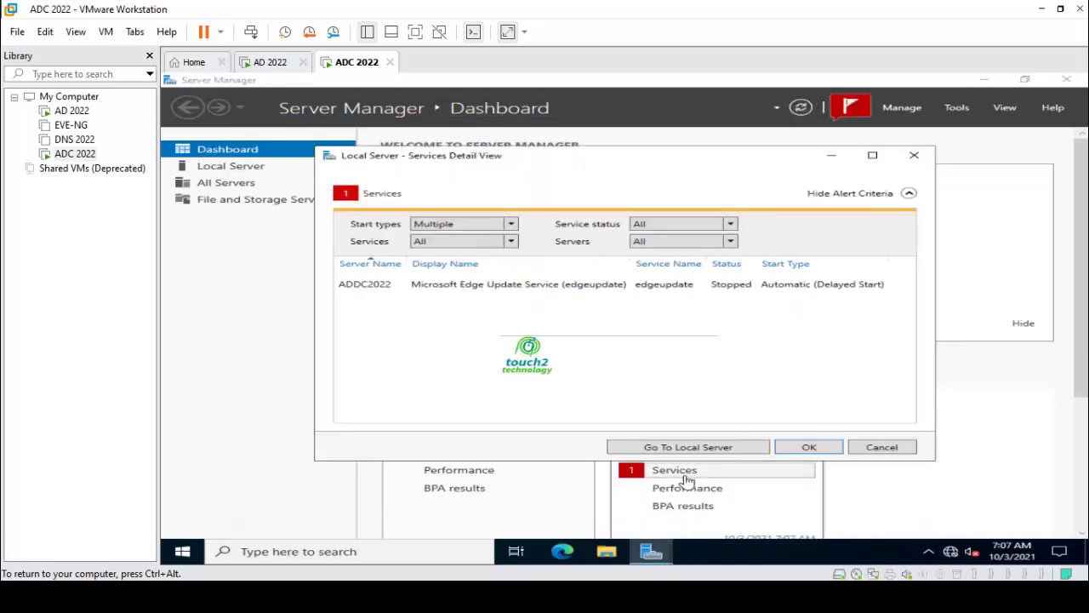
right_click(497, 287)
click(508, 290)
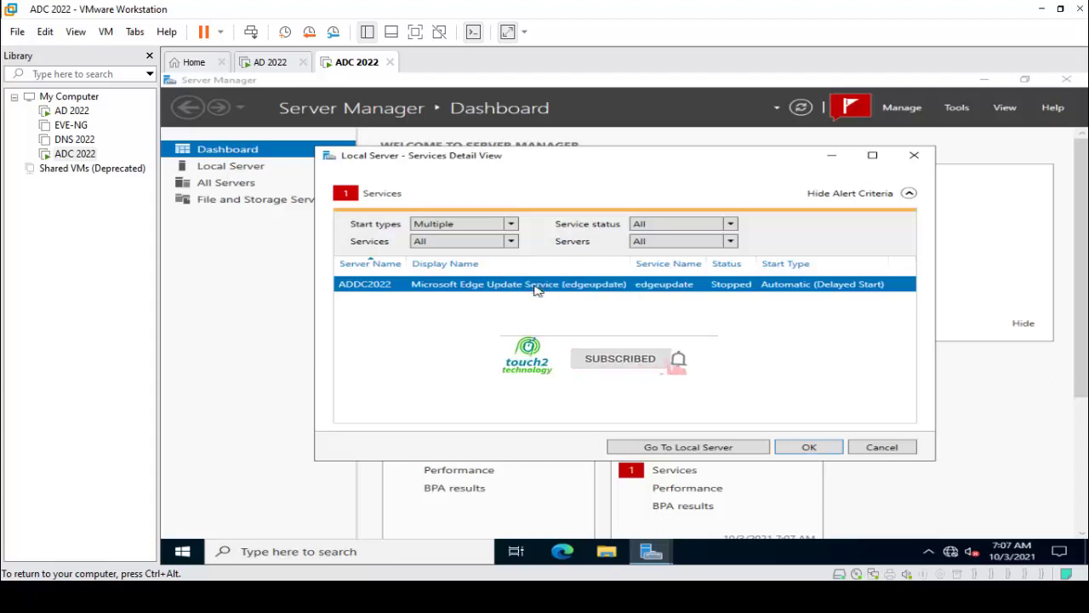
click(799, 448)
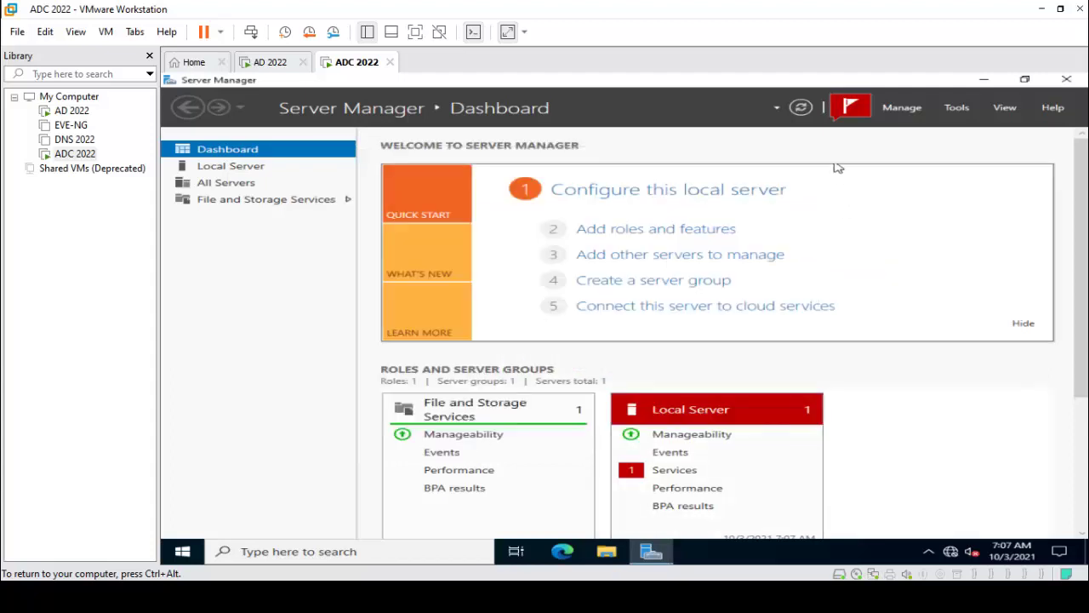
click(799, 107)
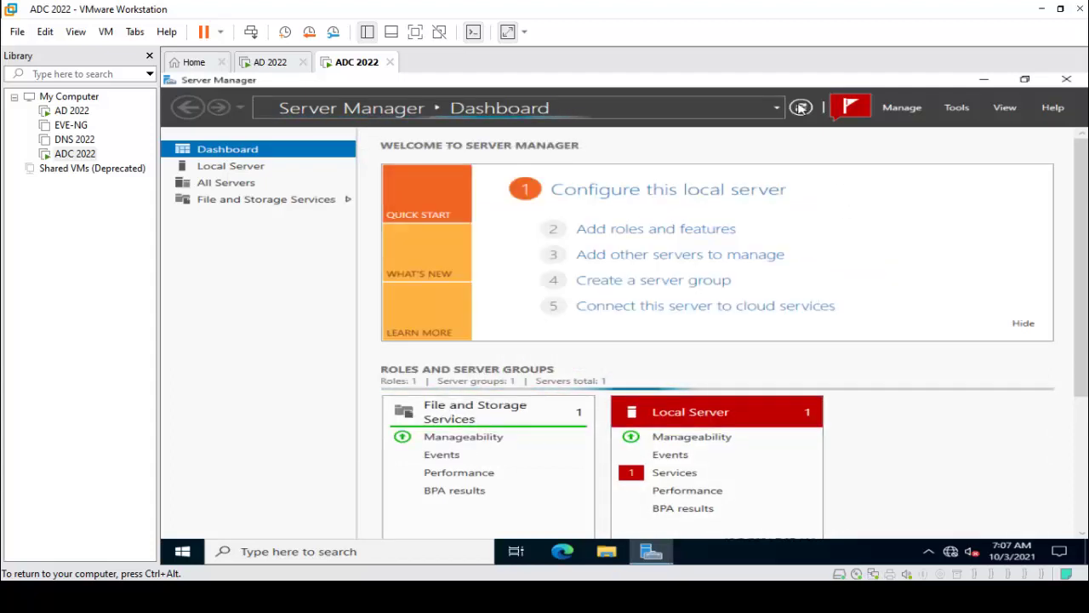
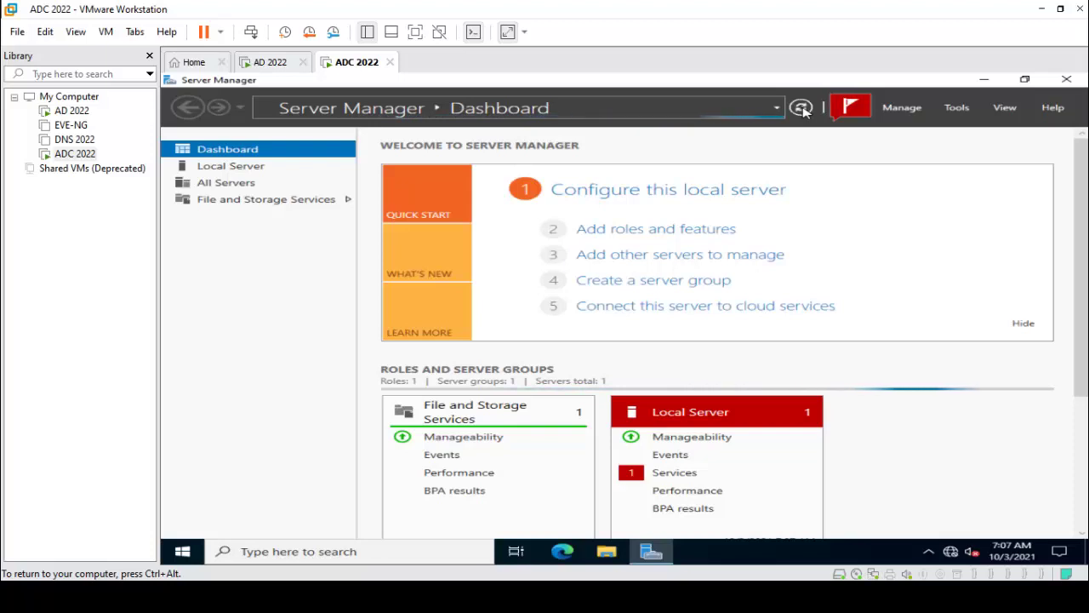
Refresh the Server Manager dashboard data.
click(800, 108)
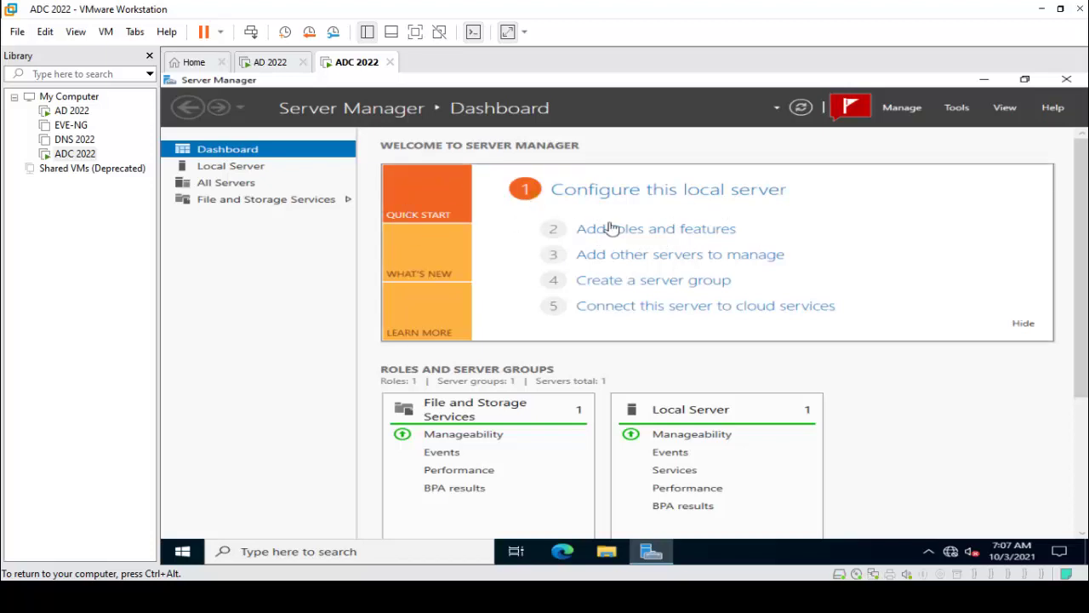
Start a role-based installation in the Add Roles and Features Wizard with ADDC2022 as the destination server.
click(674, 231)
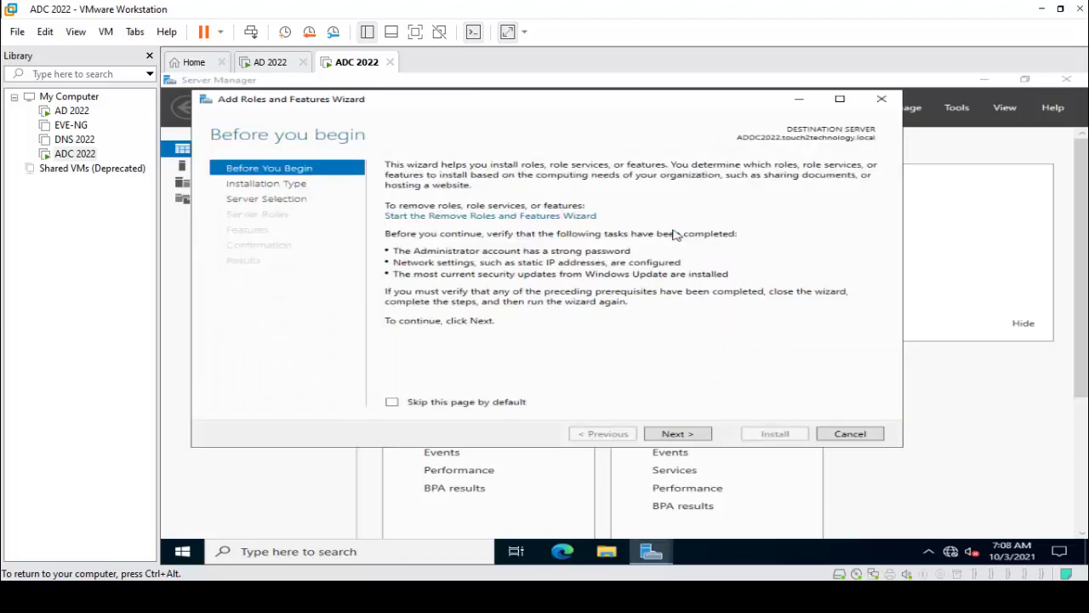
click(681, 436)
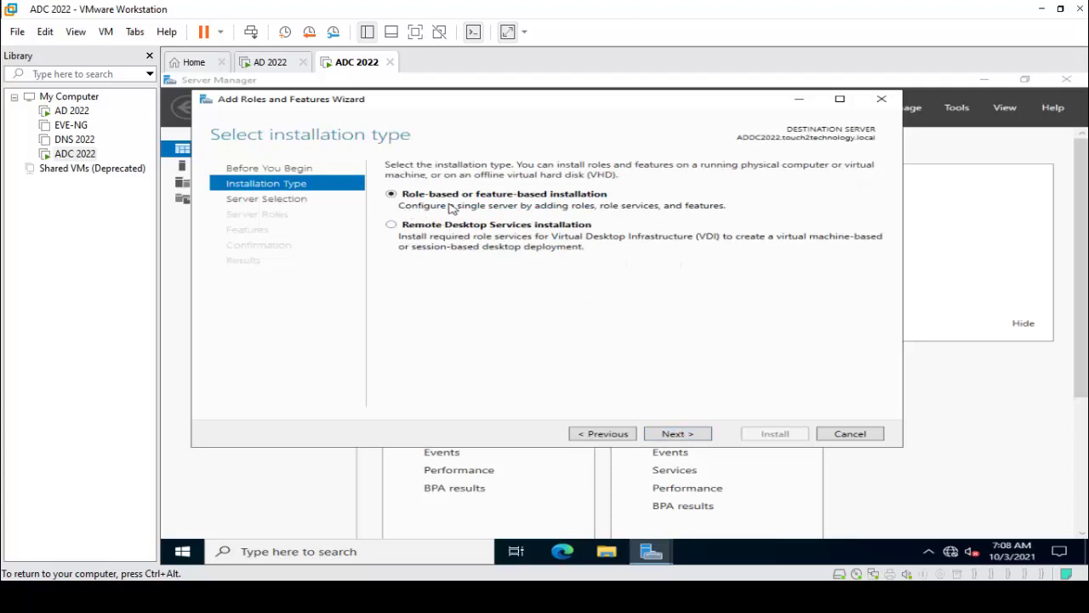
click(703, 441)
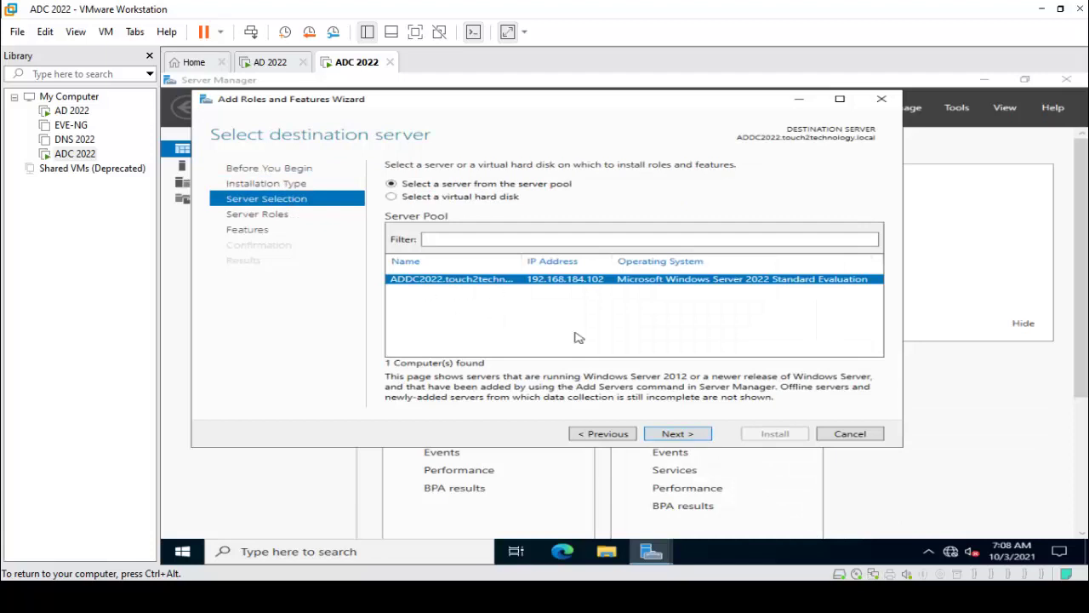
click(673, 435)
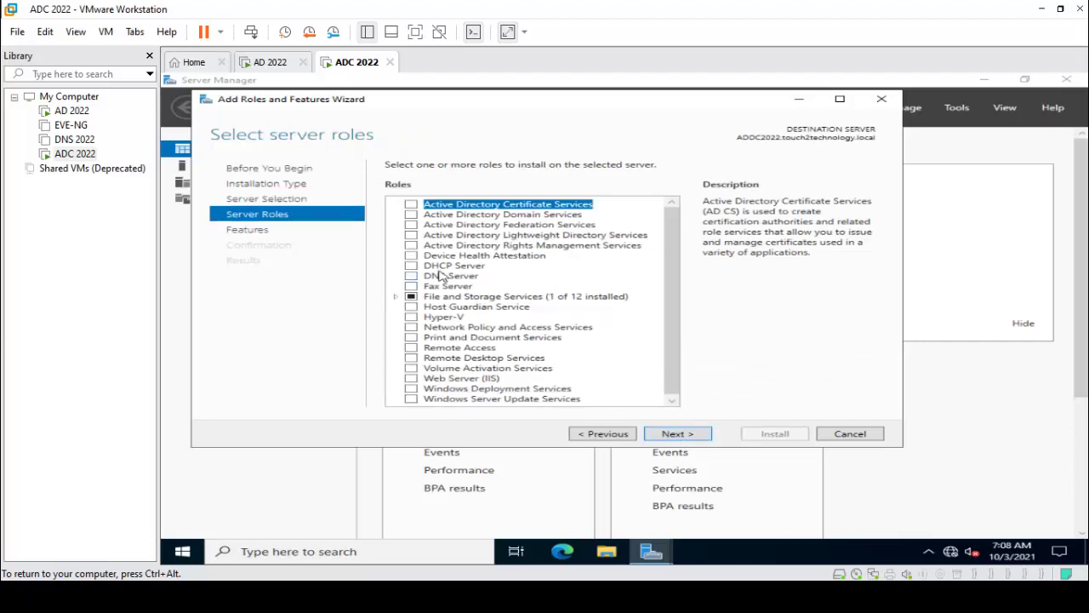
Select Active Directory Domain Services with its management tools, keep default features, and install.
click(411, 214)
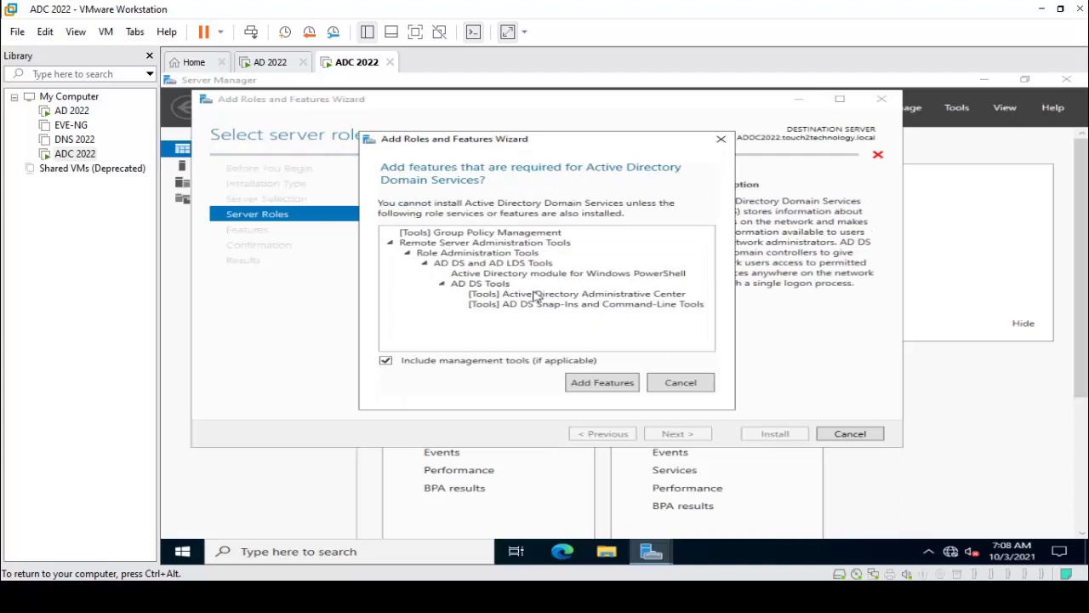
click(607, 383)
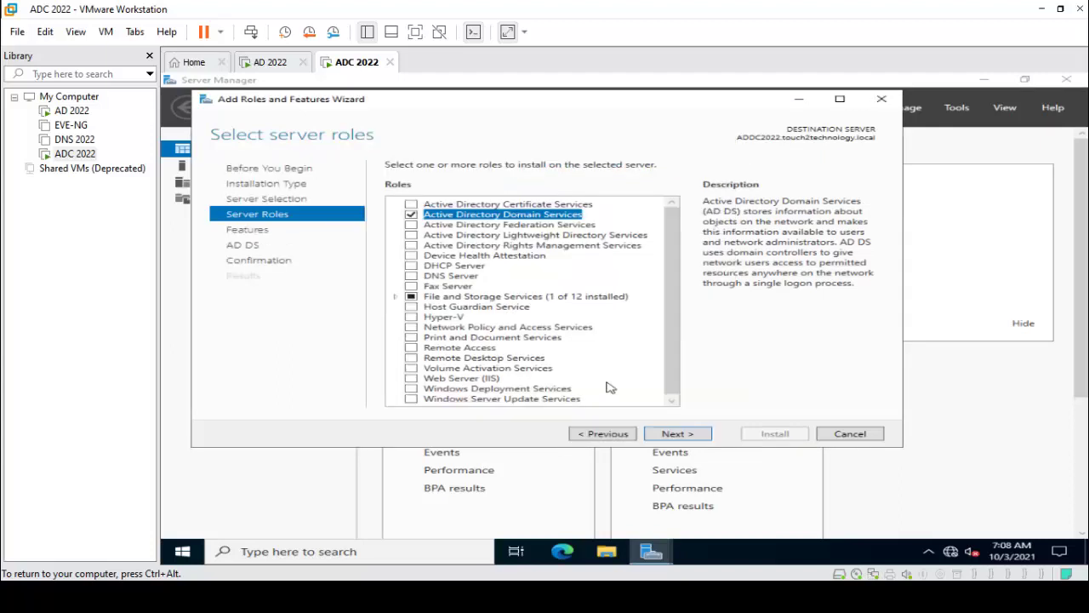
click(677, 434)
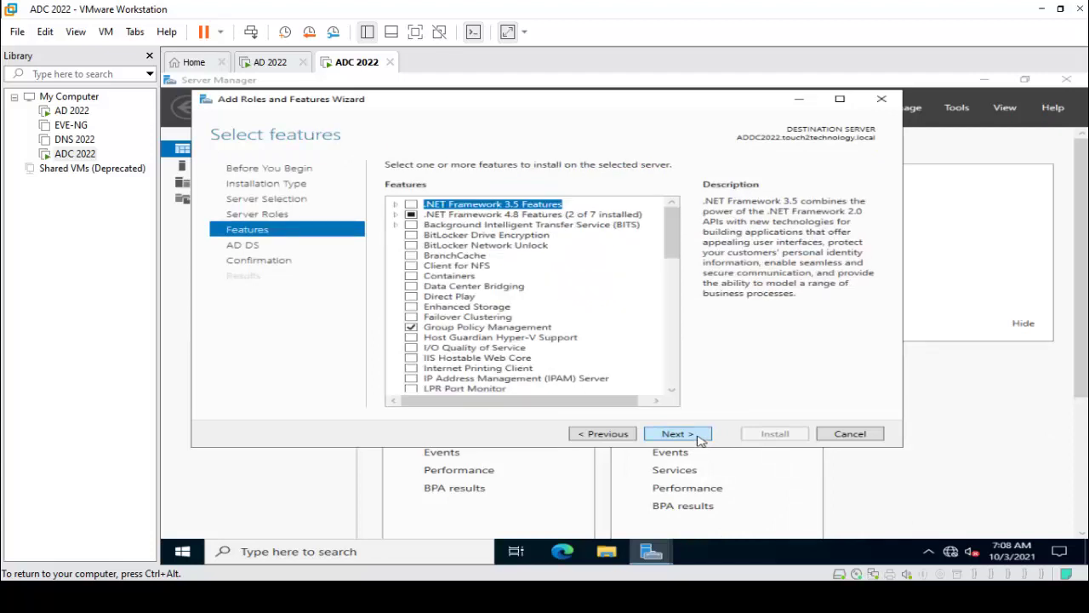
click(676, 434)
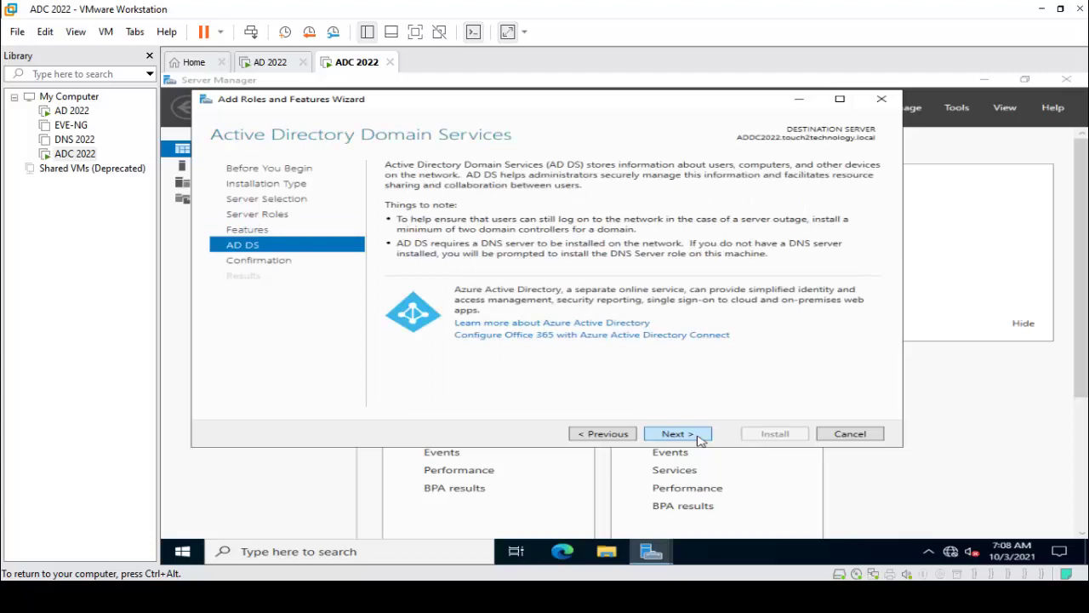
click(677, 434)
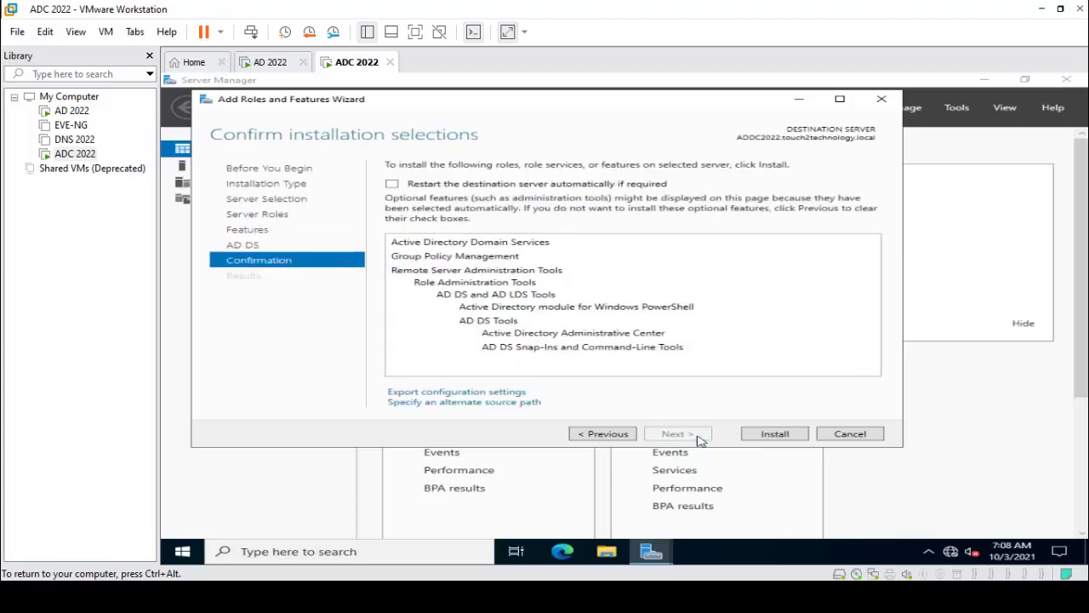
click(774, 434)
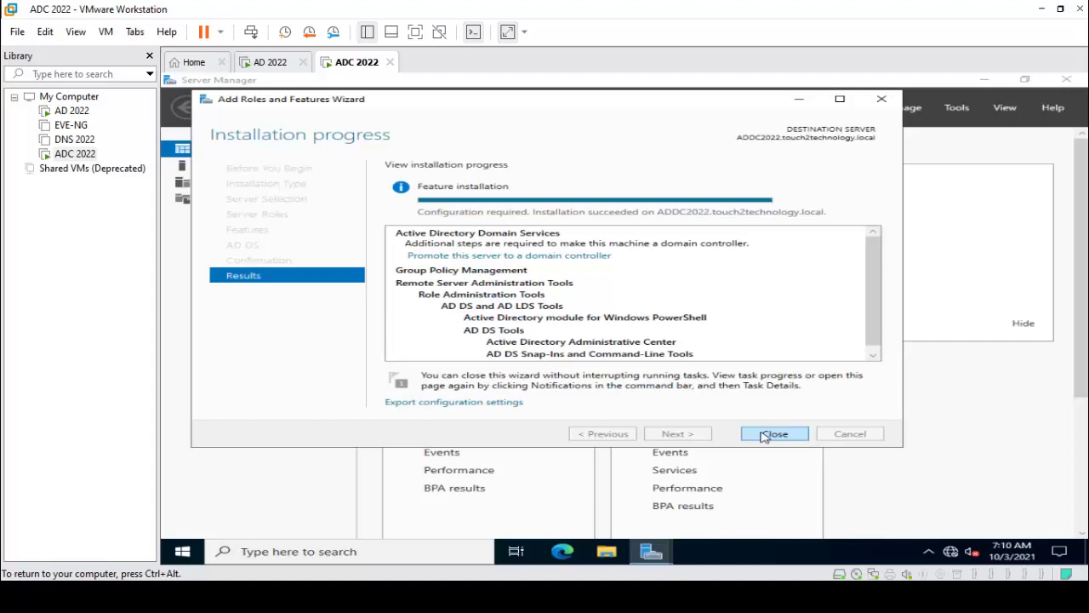
Close the Add Roles and Features Wizard once the AD DS installation succeeds.
click(763, 436)
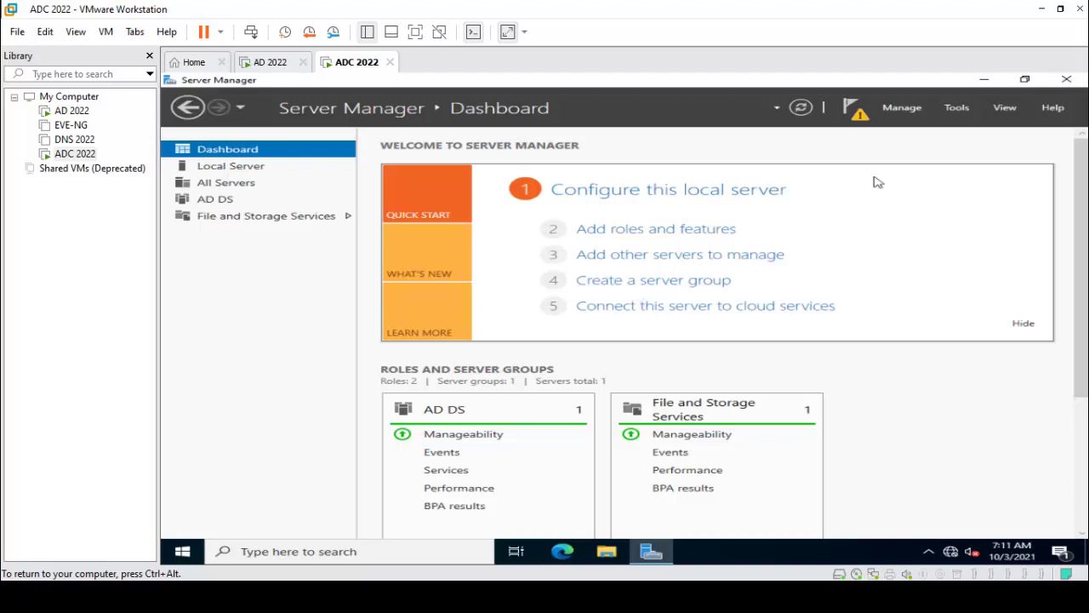
Choose 'Promote this server to a domain controller' from the Server Manager notifications.
click(856, 111)
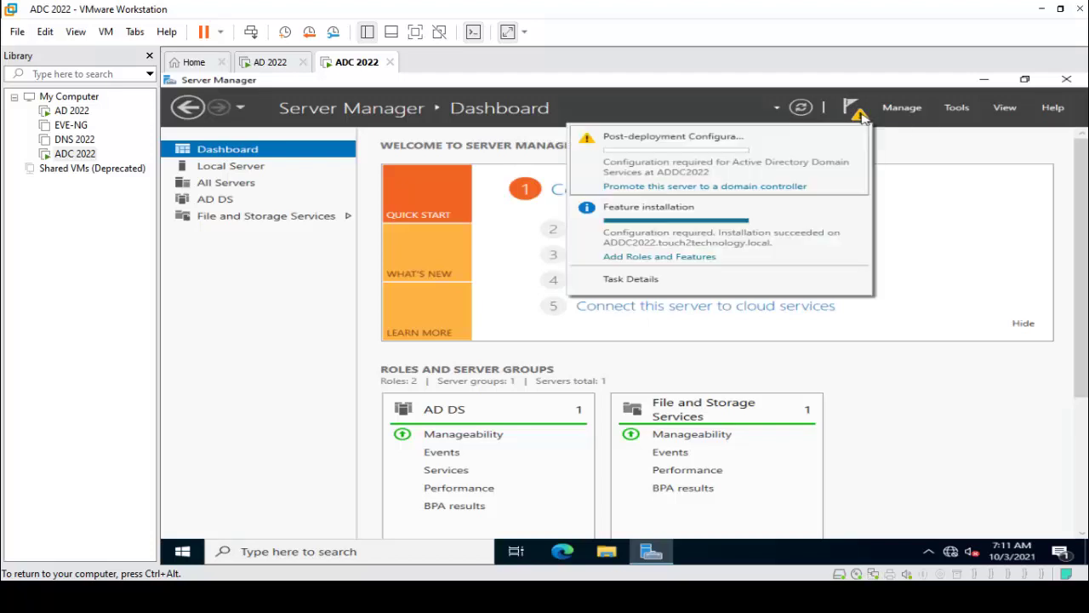
click(696, 187)
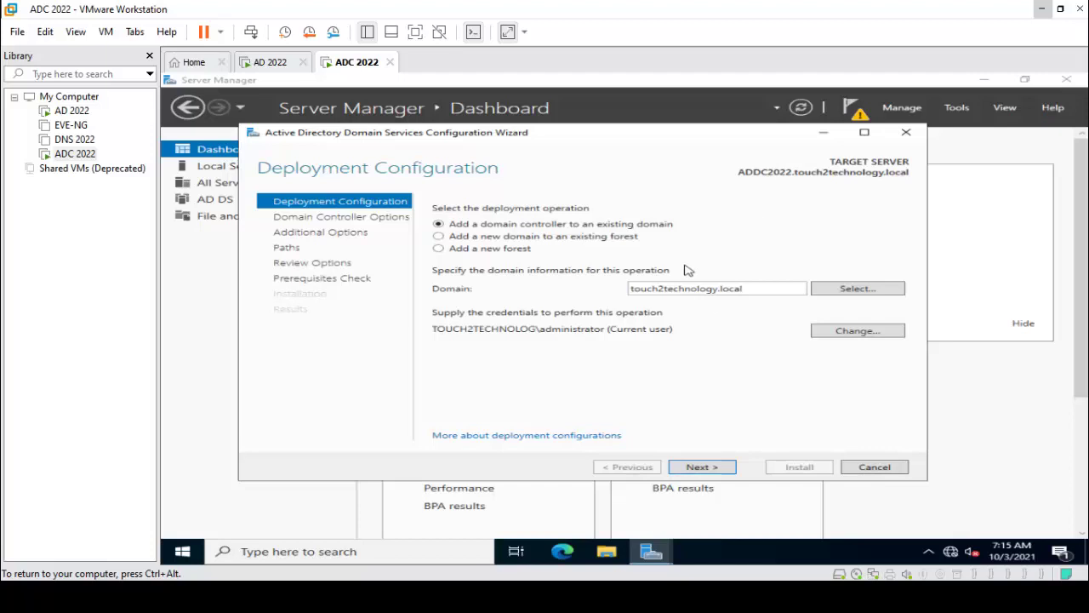
Add the controller to the existing domain in Default-First-Site-Name and set and confirm the DSRM password.
click(717, 470)
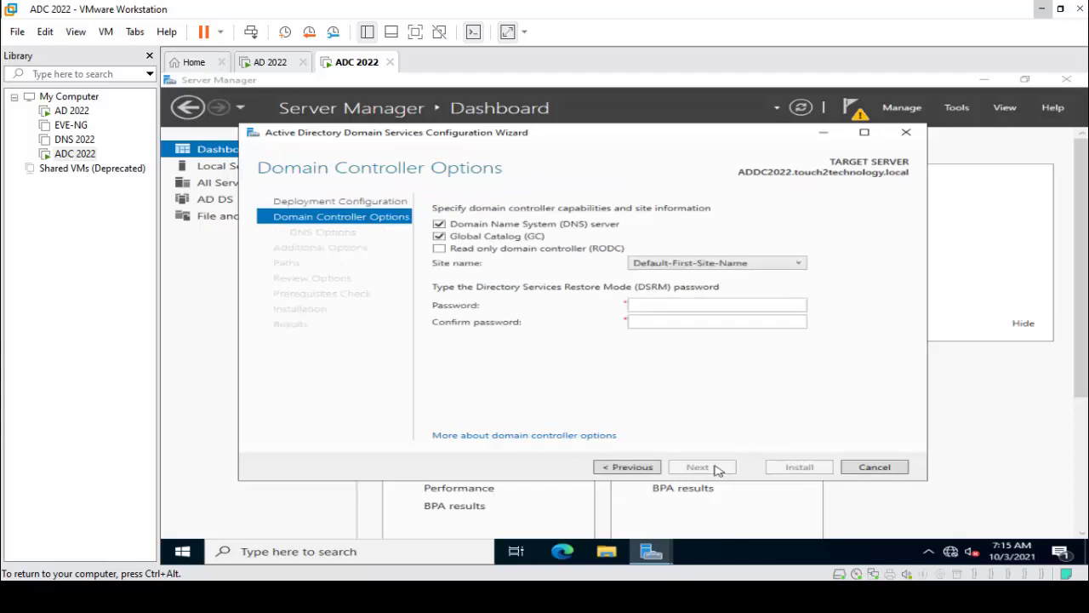
click(760, 266)
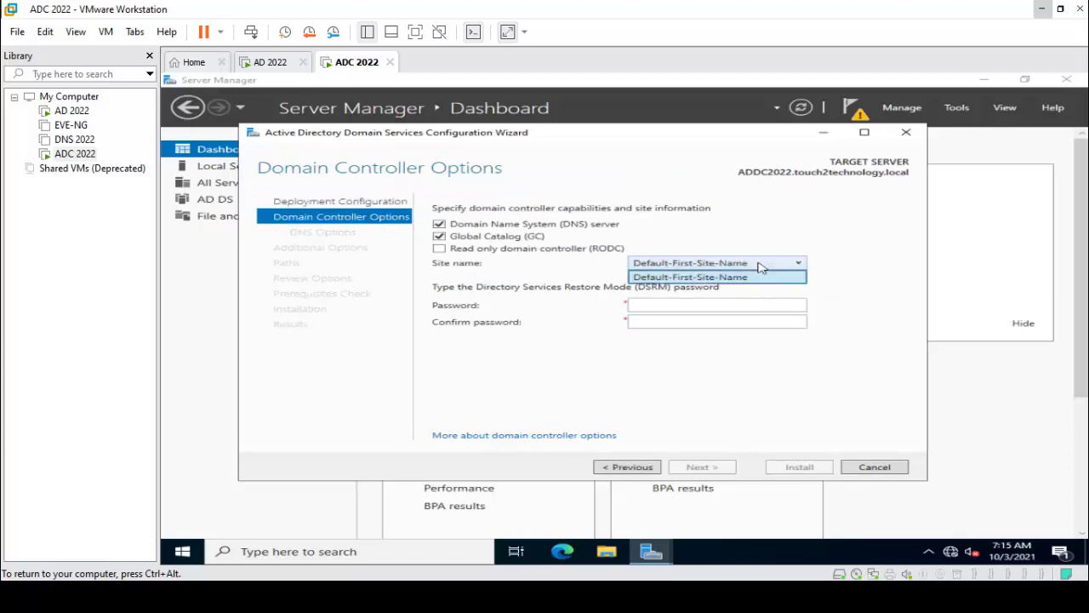
click(760, 266)
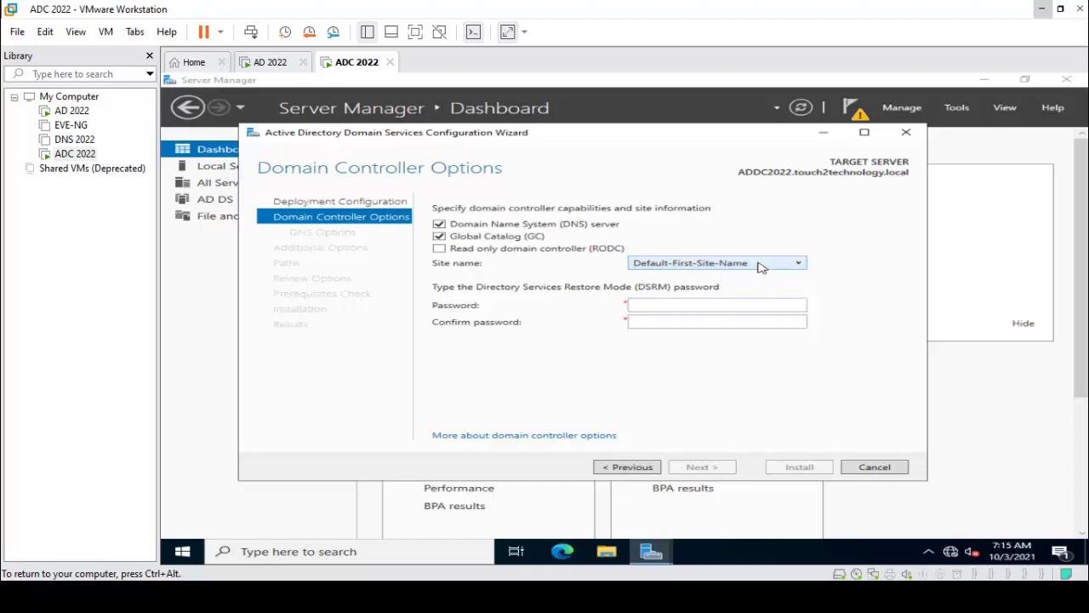
click(662, 304)
text(•••••)
text(**)
key(Tab)
text(**********)
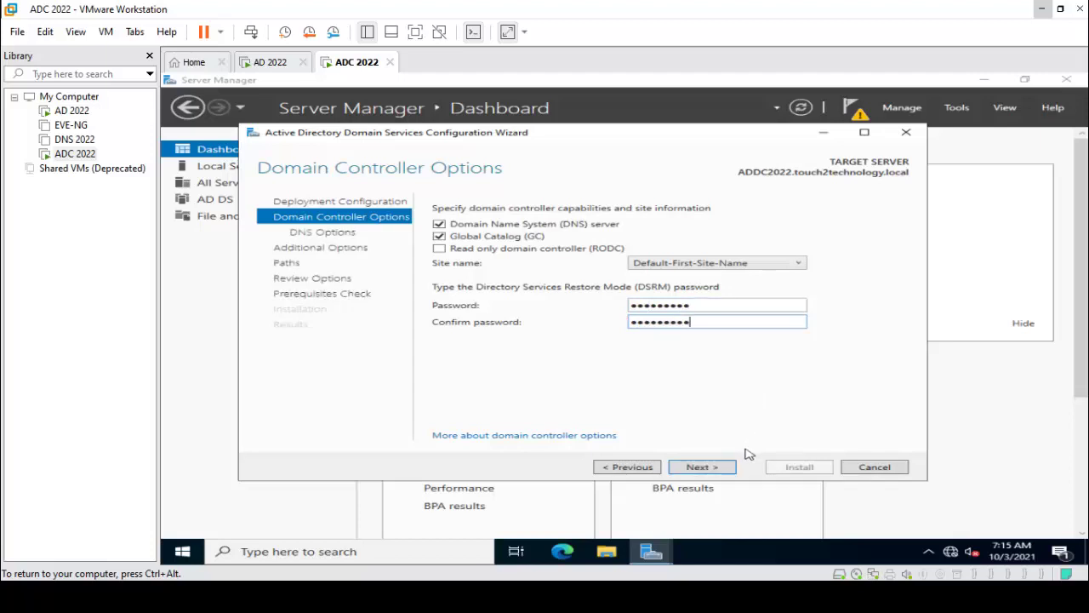
click(726, 467)
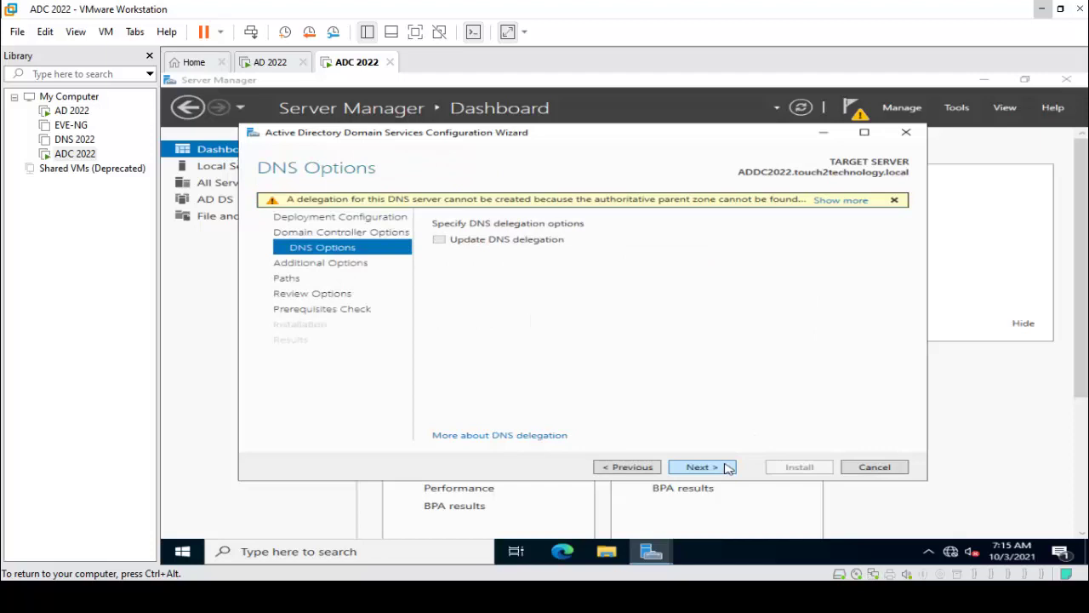
Replicate from AD2022.touch2technology.local and keep the default NTDS and SYSVOL folder paths.
click(702, 467)
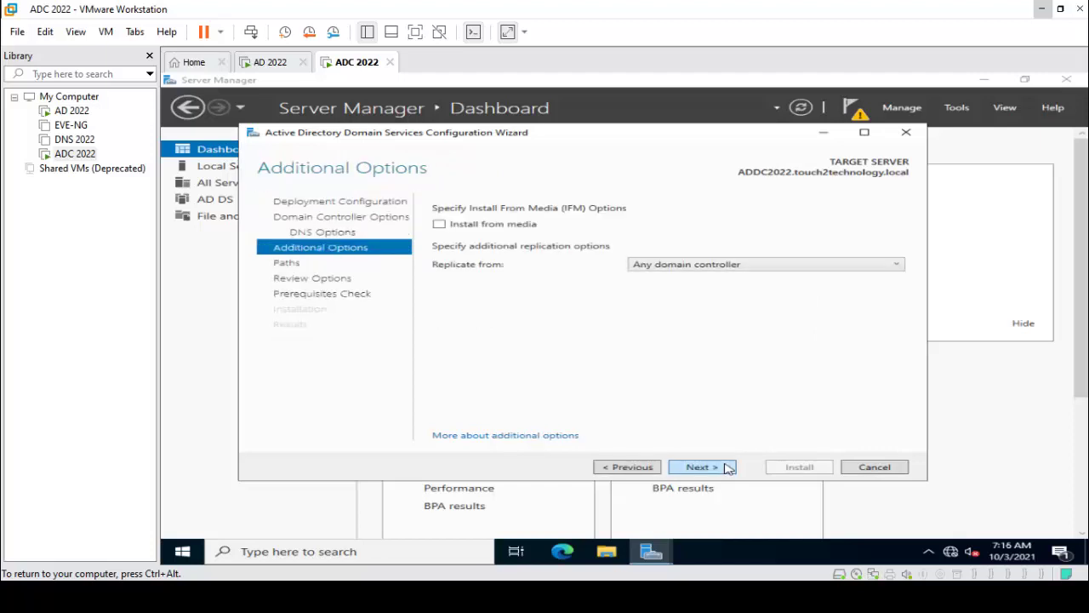
click(743, 266)
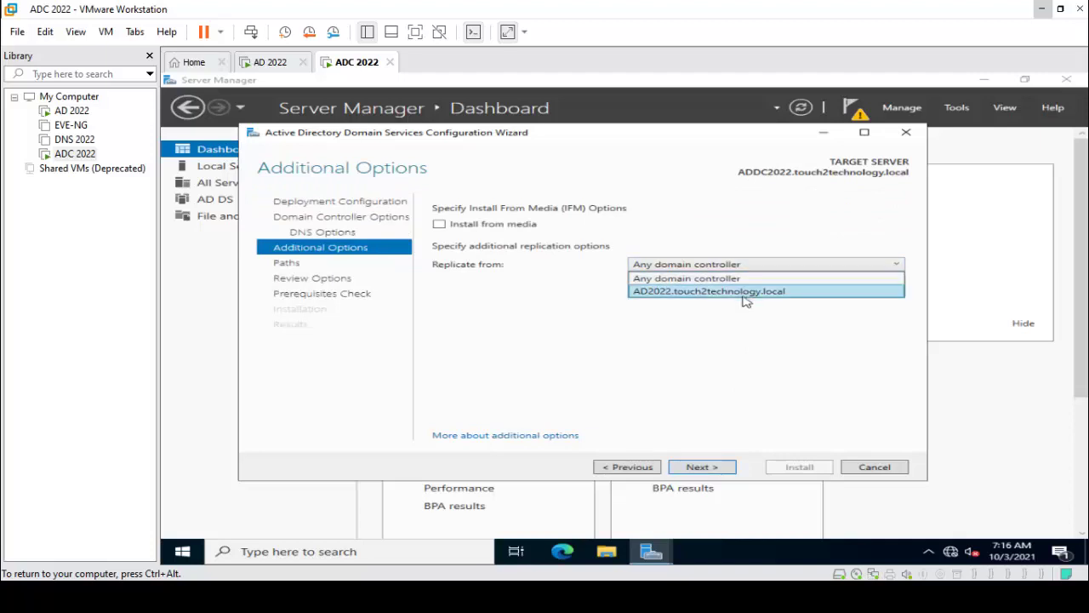
click(746, 291)
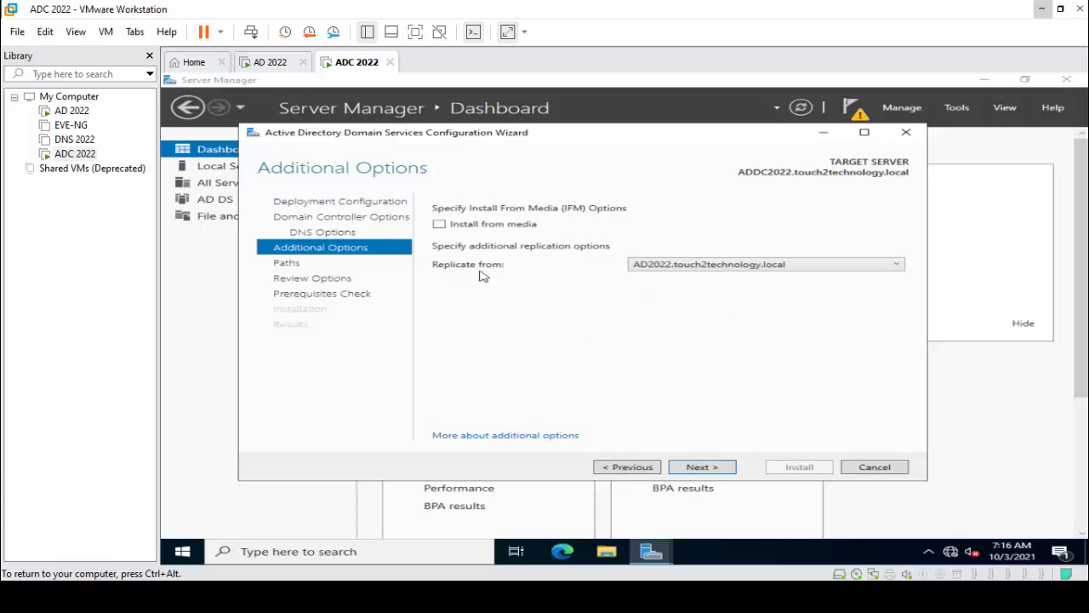
click(681, 265)
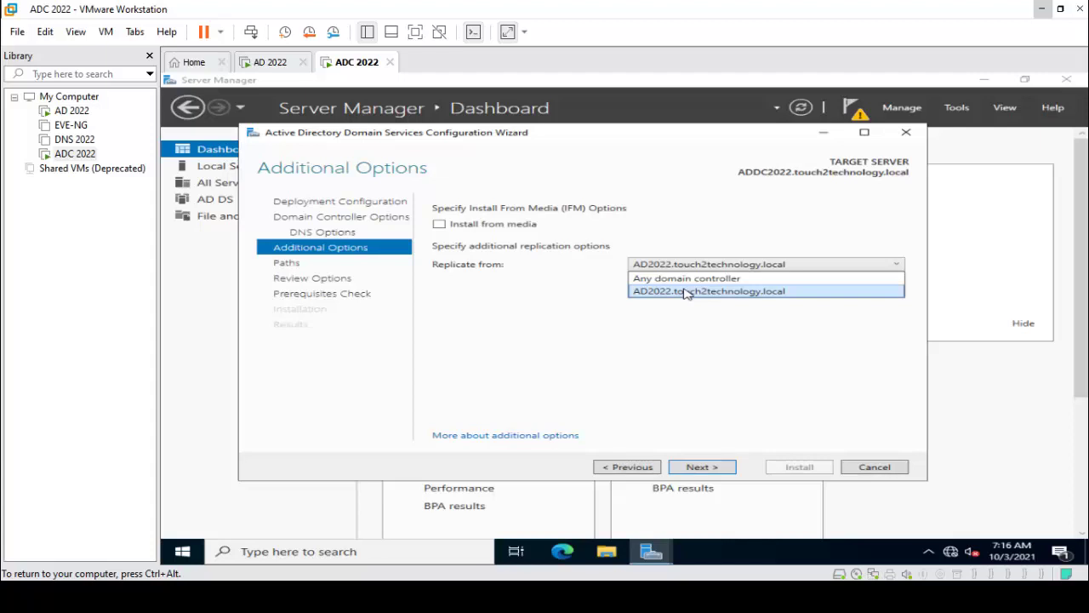
click(730, 374)
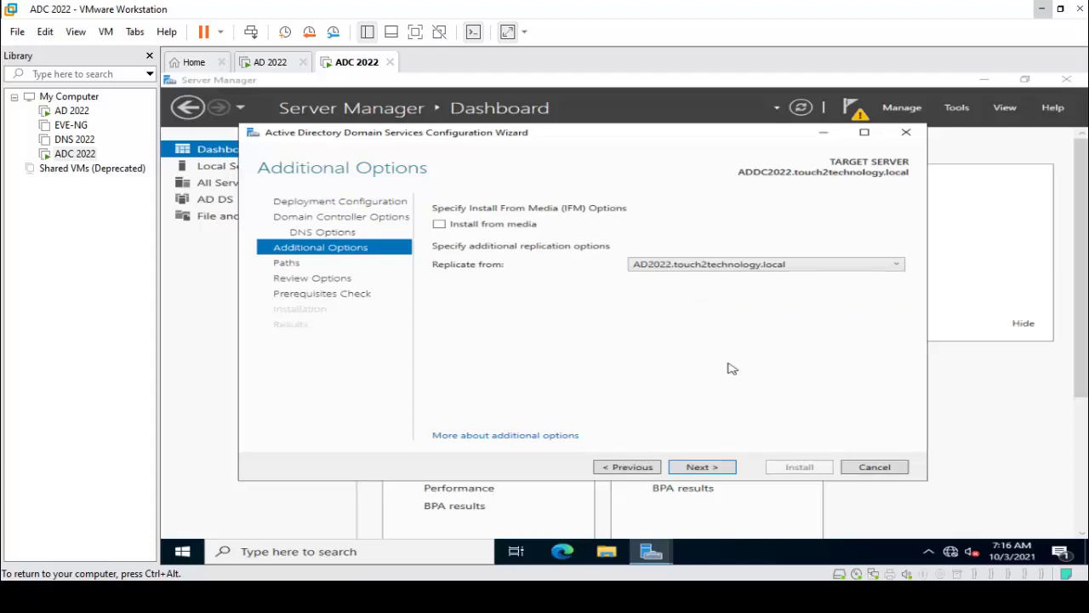
click(713, 473)
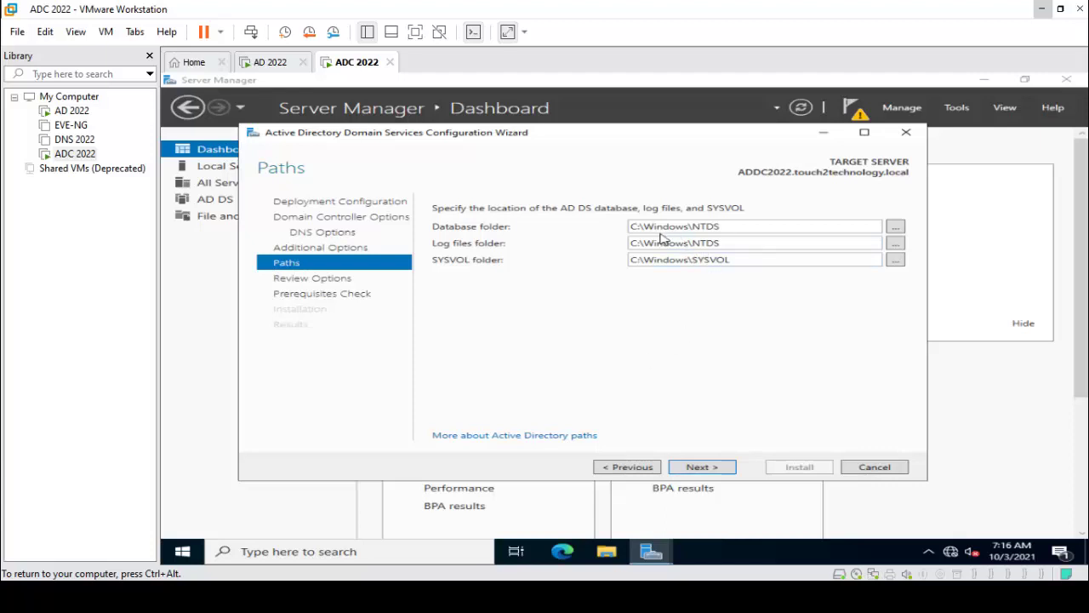
click(713, 468)
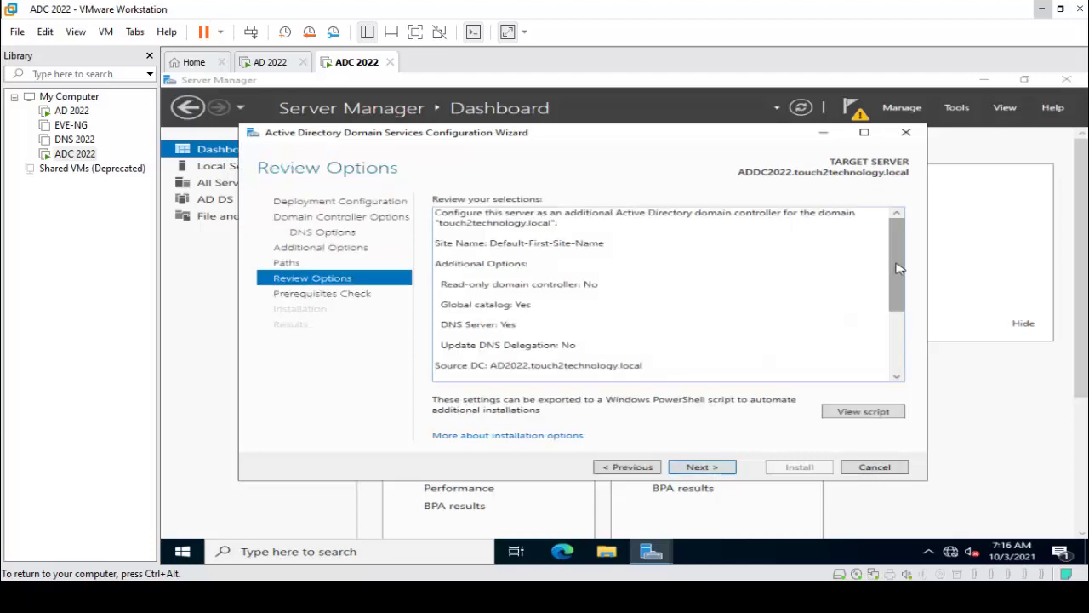
Review the options summary and inspect the generated PowerShell deployment script in Notepad.
drag(897, 269, 901, 305)
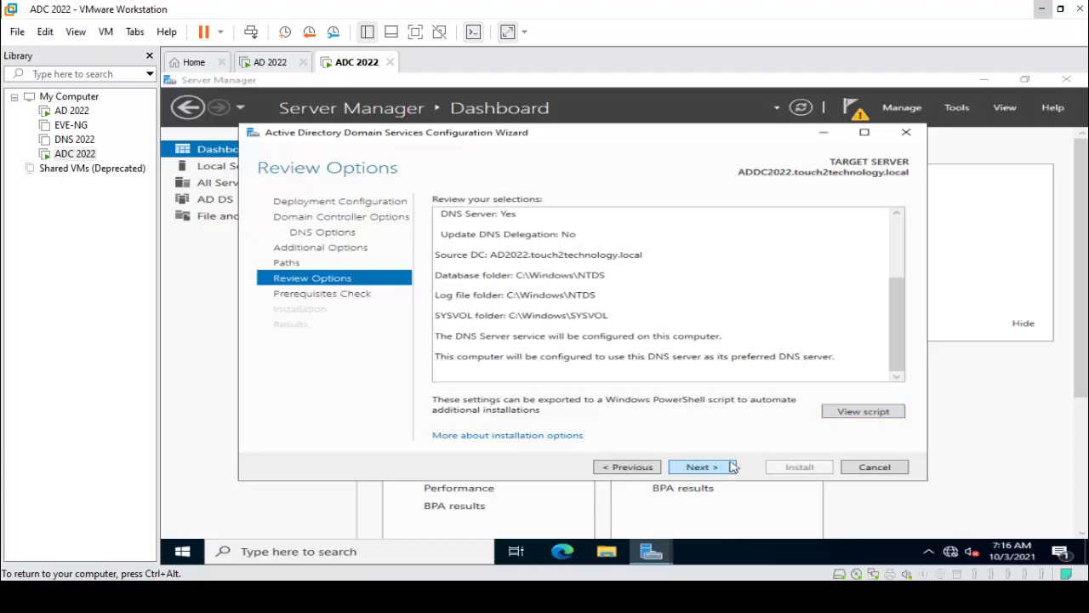
click(854, 413)
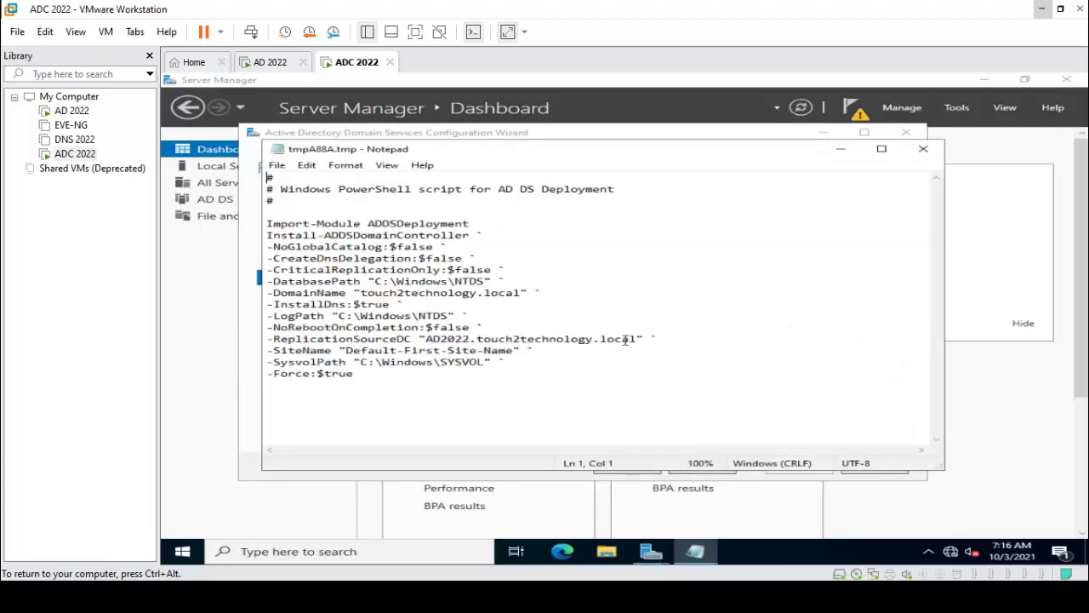
drag(433, 394, 269, 176)
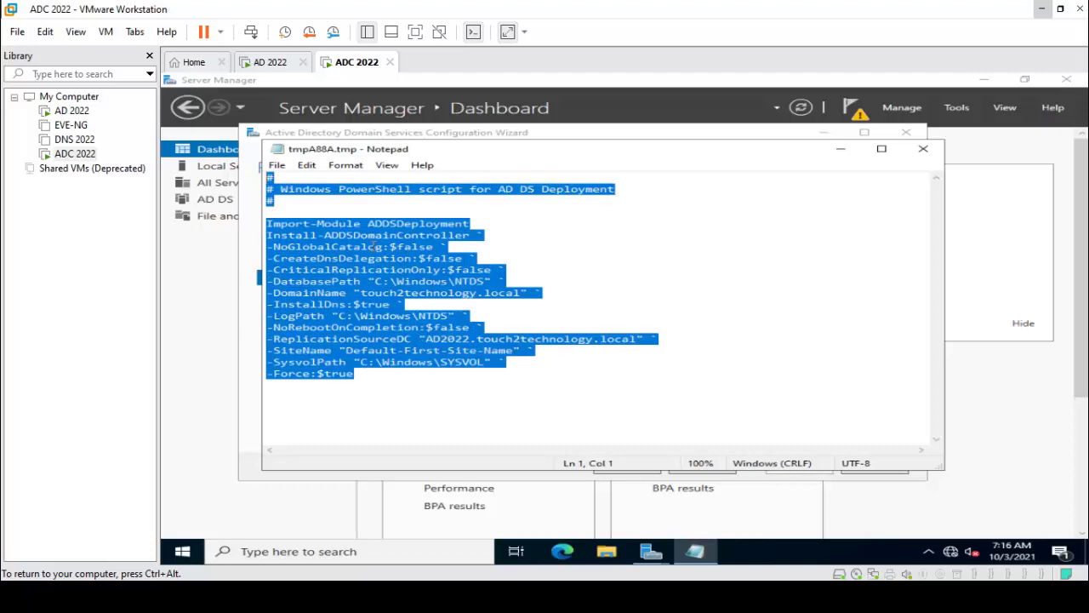
click(923, 152)
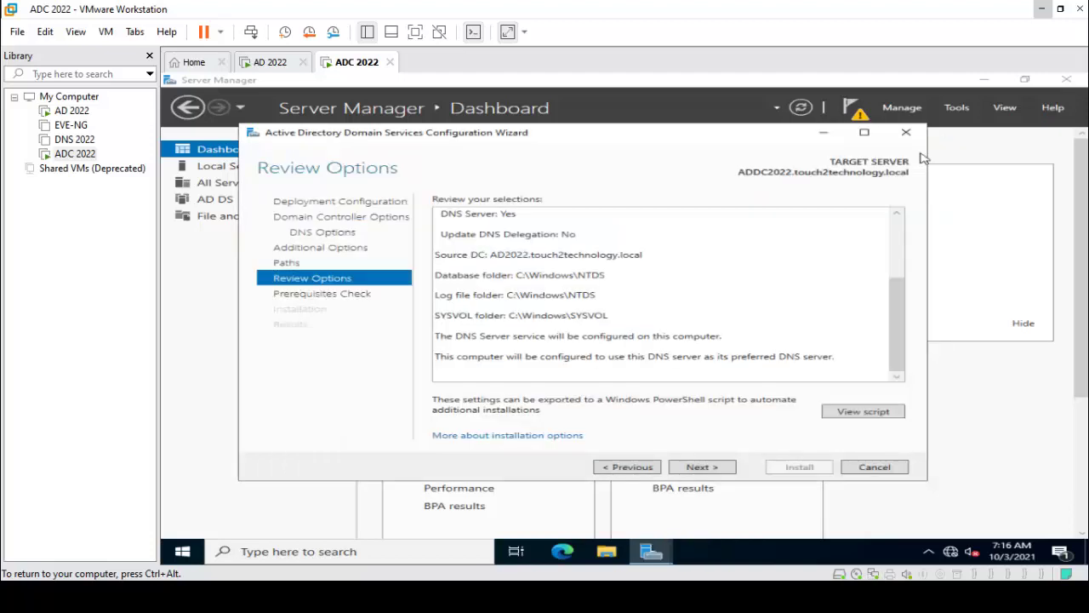
Pass the prerequisites check, start the promotion, and close the wizard while installation continues.
click(722, 475)
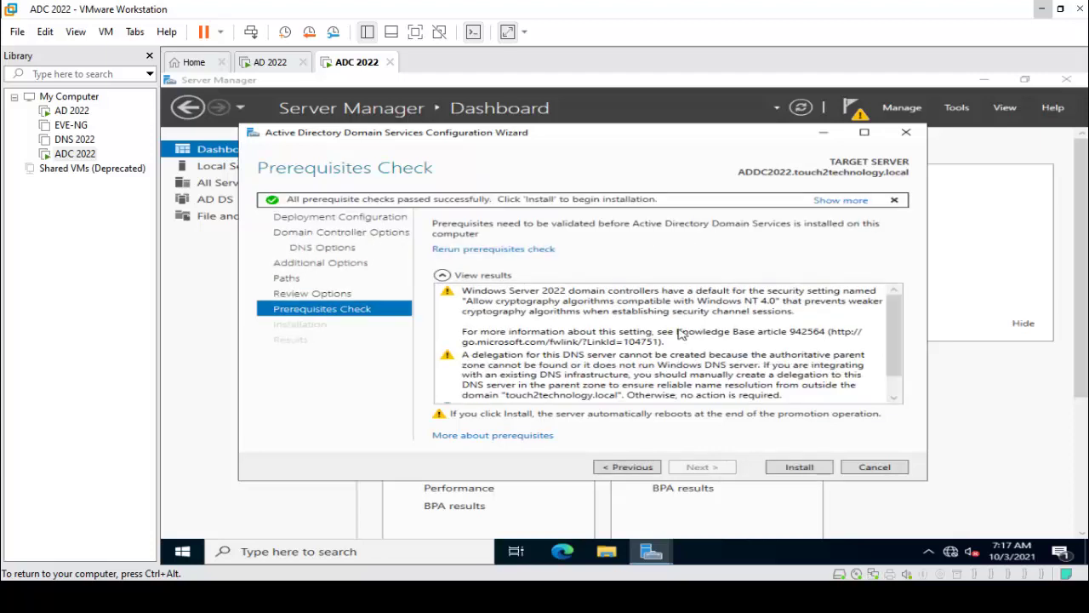
click(808, 467)
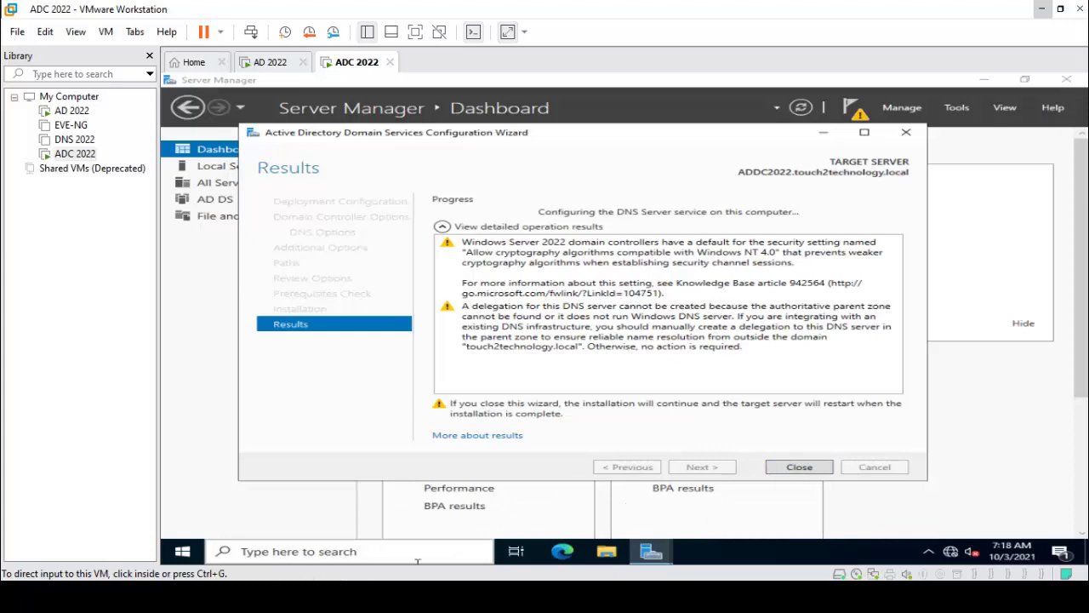
click(799, 468)
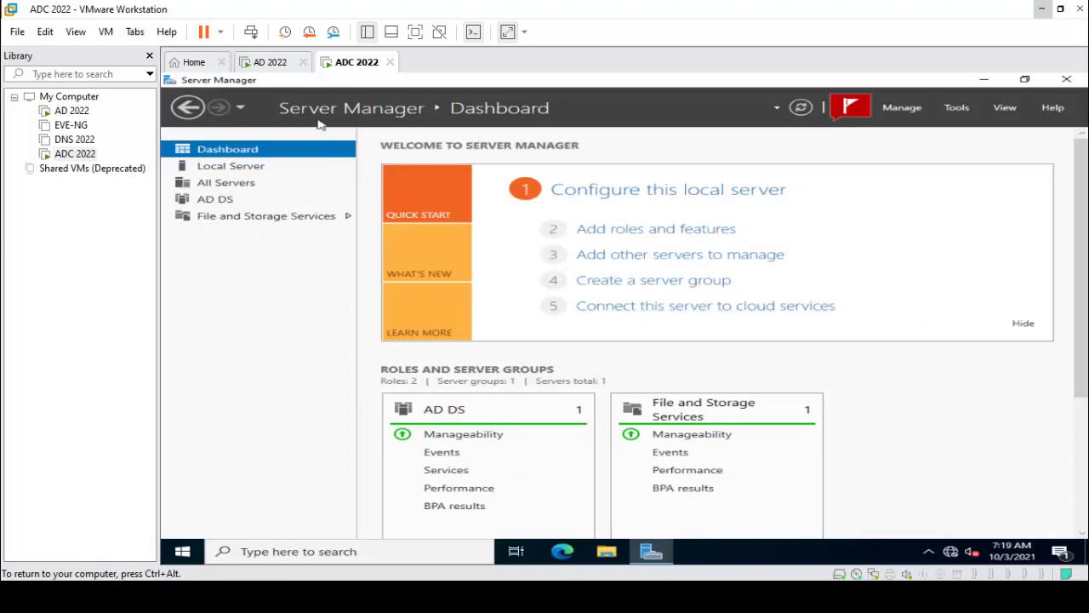
Sign in to the AD 2022 VM as administrator and refresh Domain Controllers to show ADDC2022.
click(273, 64)
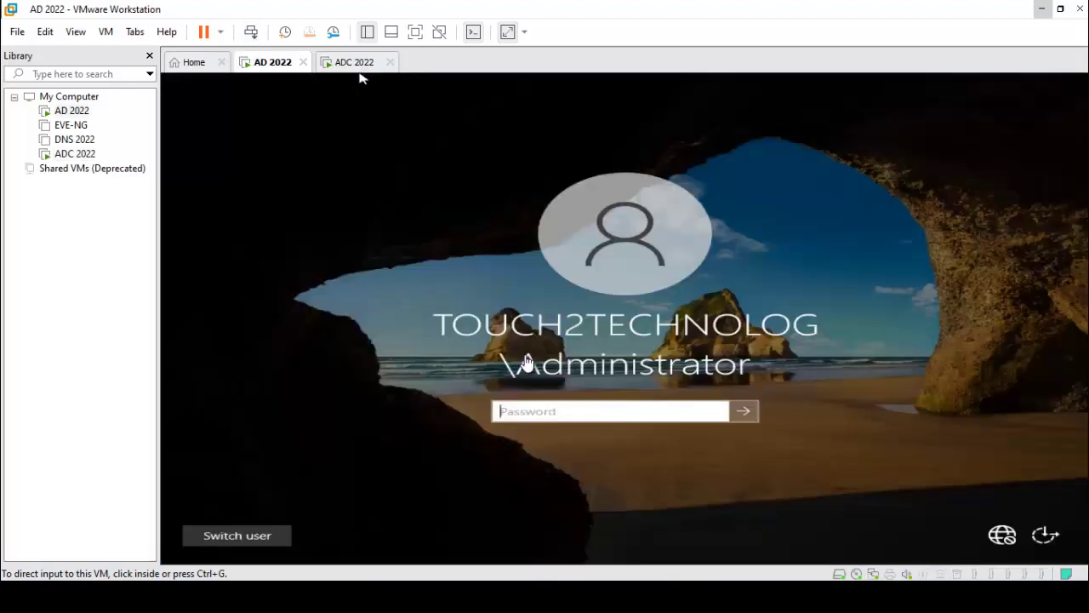
click(584, 412)
text(•••••••••••)
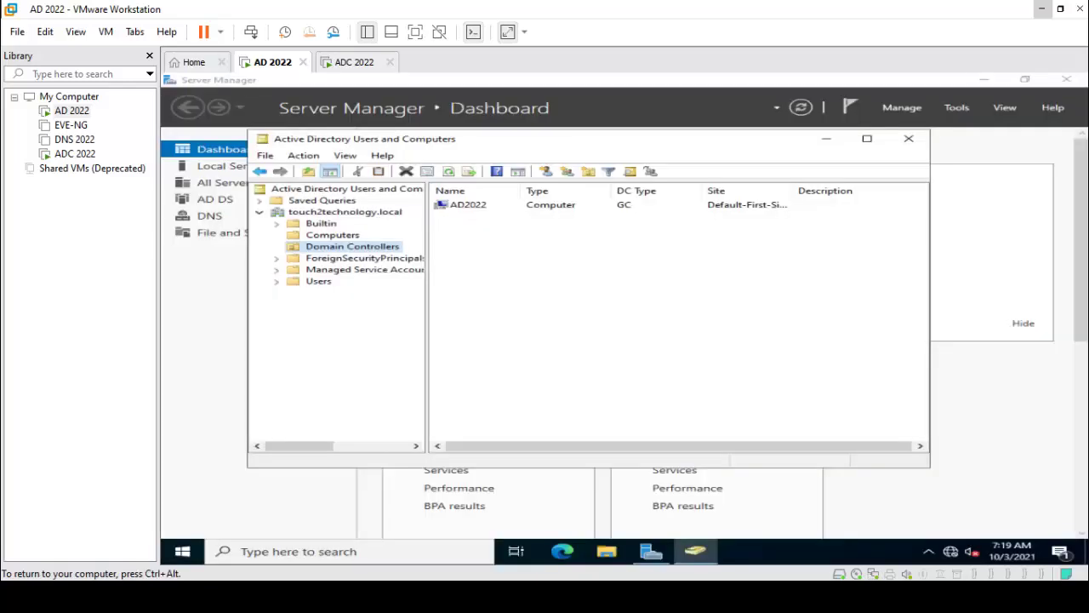
click(449, 171)
click(450, 171)
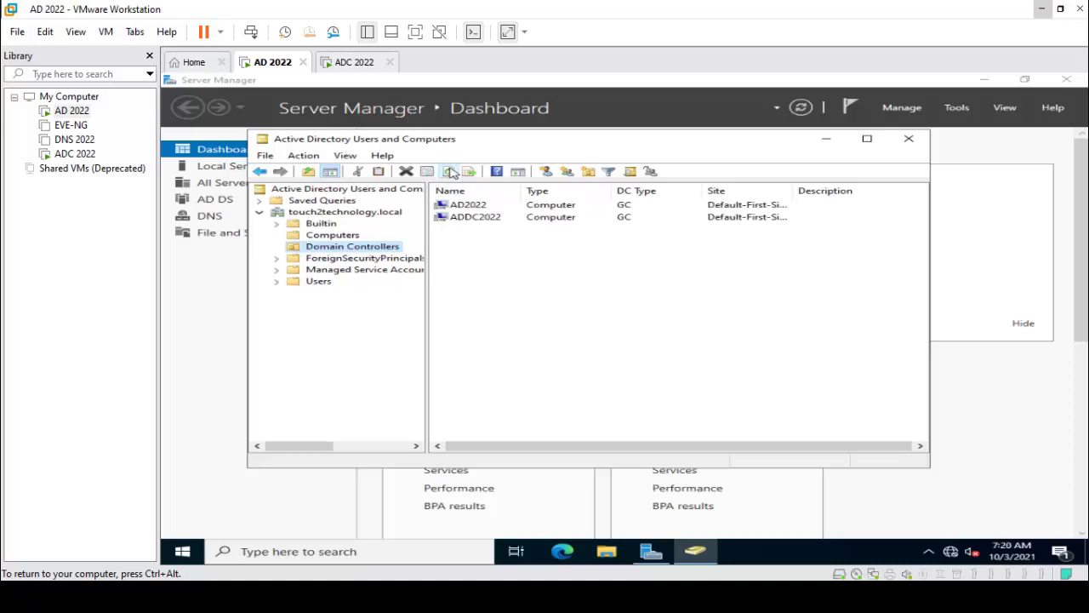